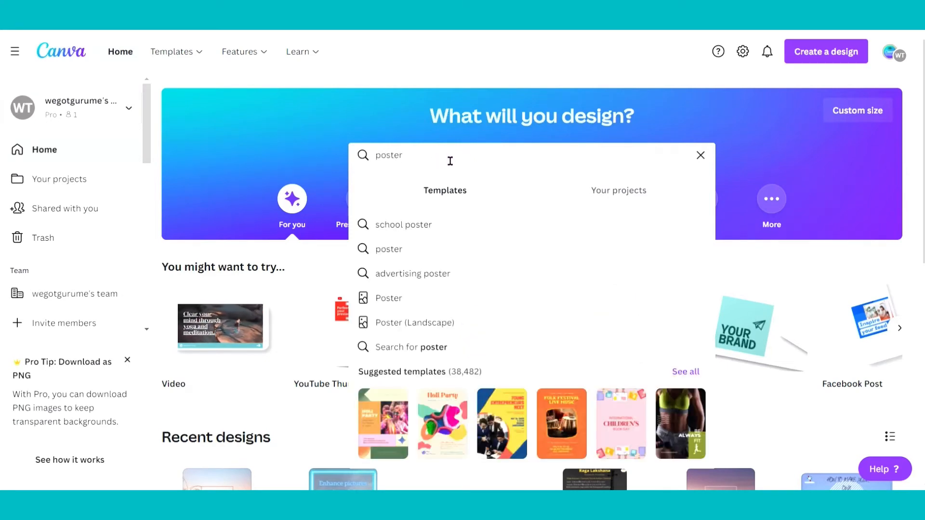
# - Create a blank poster from the poster search results and apply the recently used "Say yes to new adventures" mountain template
pyautogui.click(395, 249)
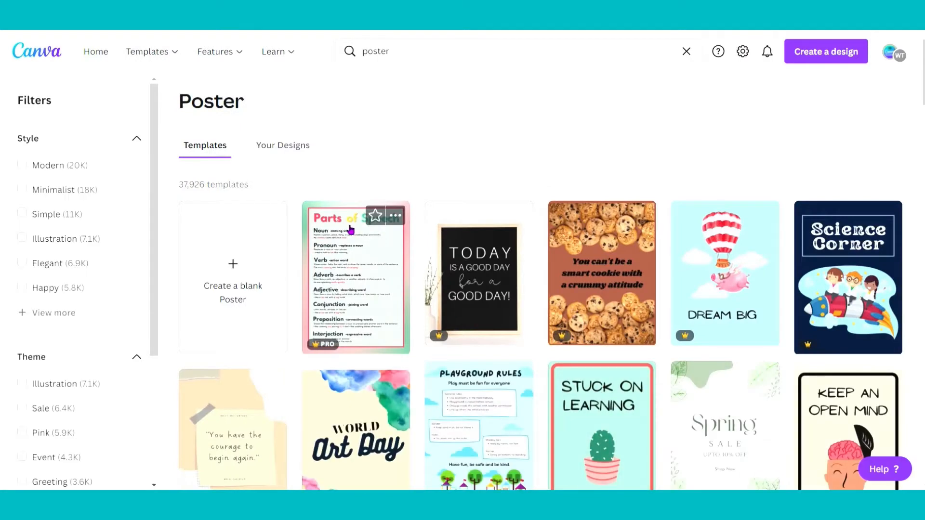
pyautogui.click(220, 261)
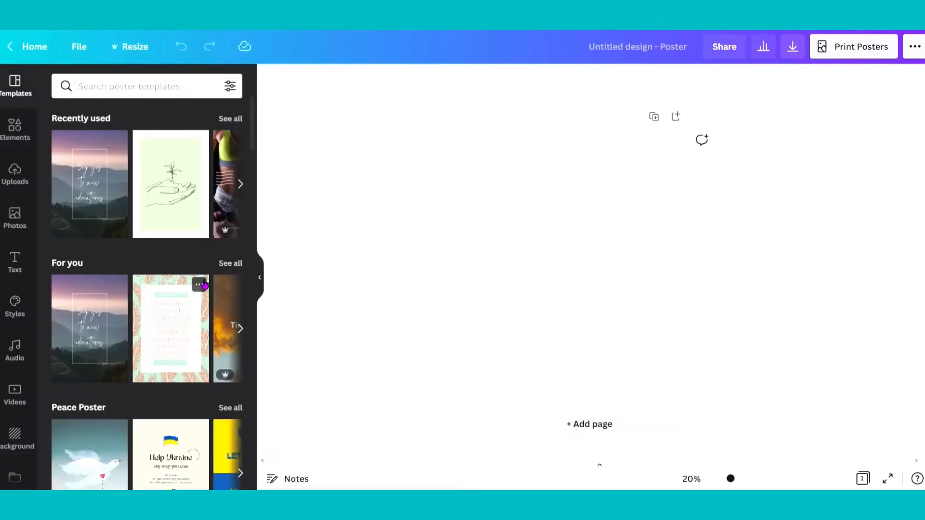
pyautogui.scroll(-7, 92, 181)
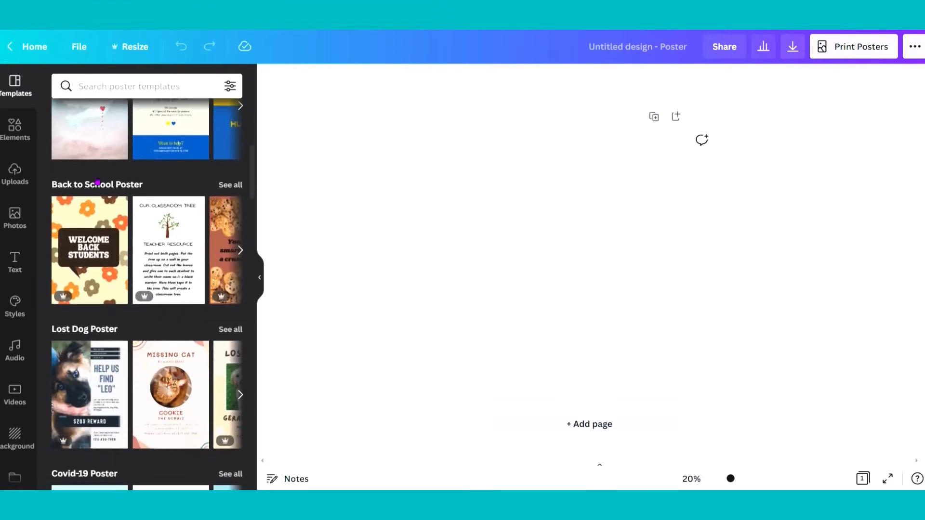
pyautogui.scroll(7, 97, 183)
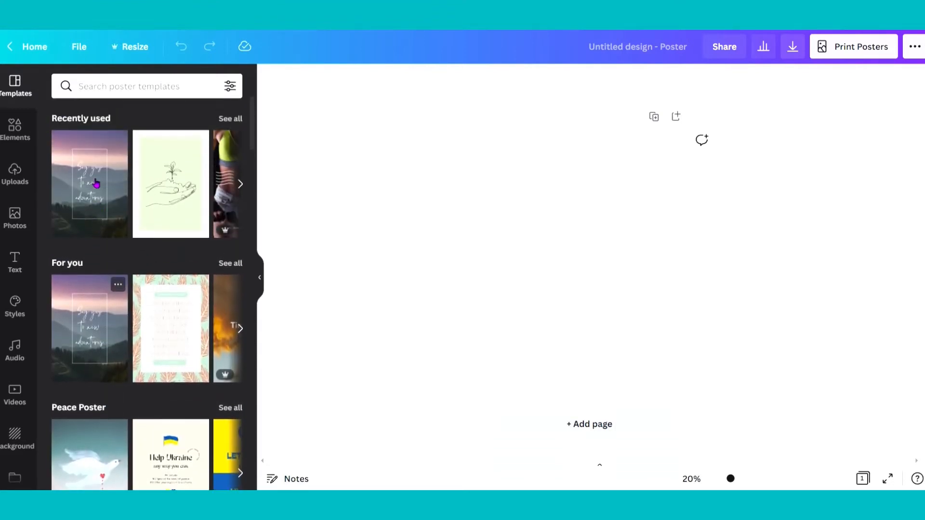
pyautogui.click(96, 184)
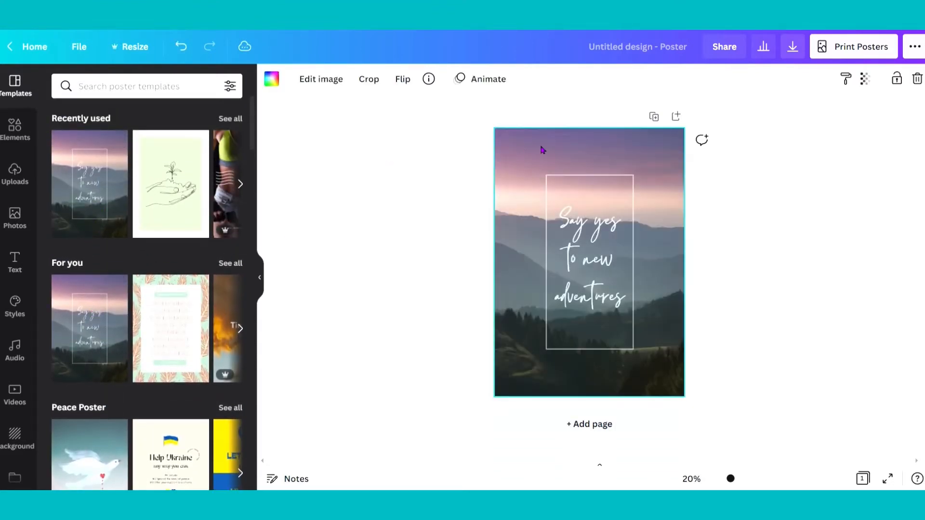
# - Add the white distressed rectangular frame from the recently used elements to the poster
pyautogui.click(15, 130)
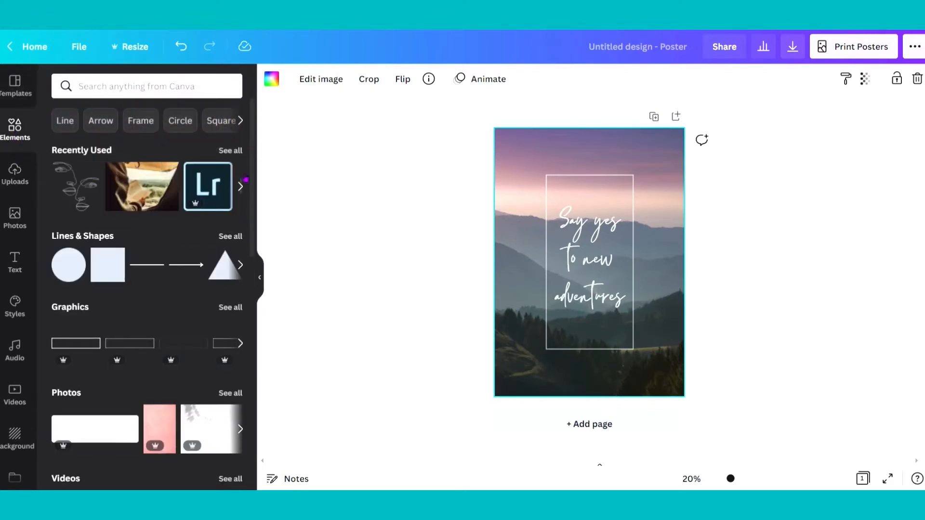
pyautogui.click(241, 187)
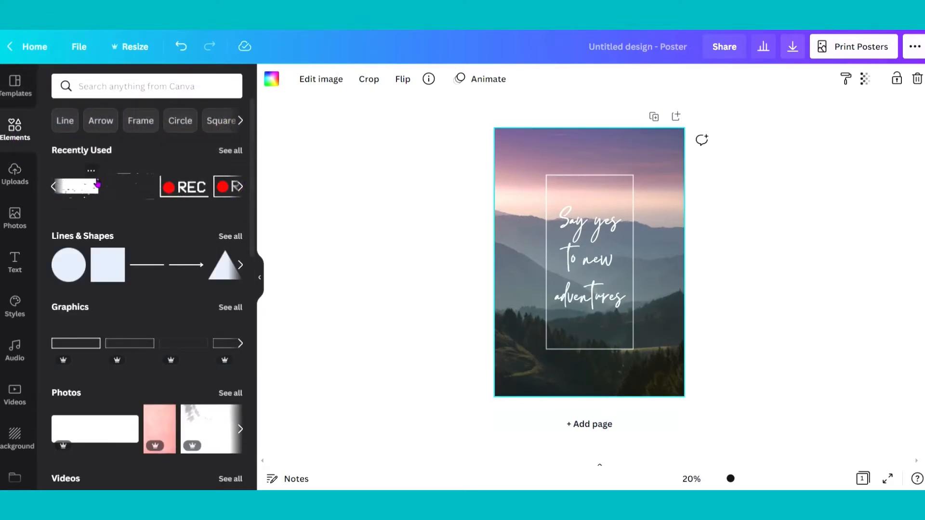
pyautogui.click(77, 187)
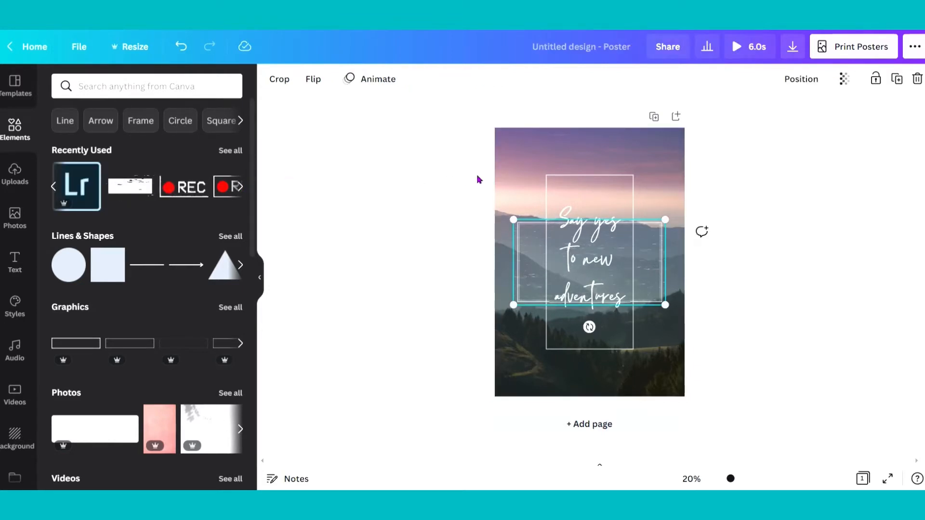
pyautogui.rightClick(534, 260)
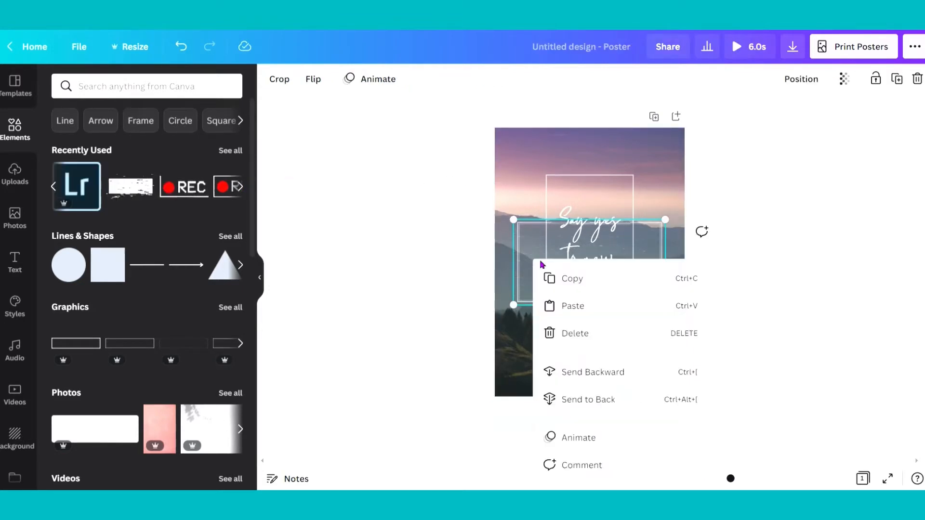
pyautogui.click(460, 217)
# - Browse the uploaded videos and audio files
pyautogui.click(18, 177)
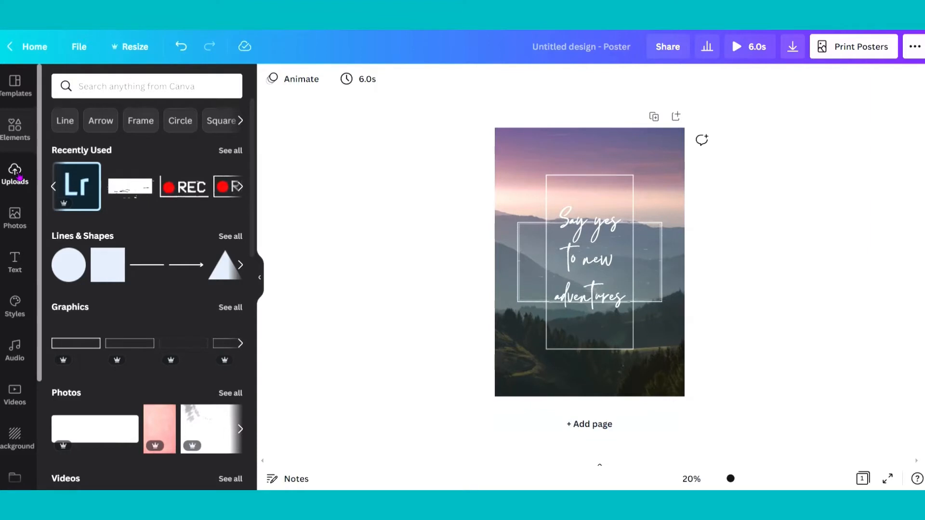
pyautogui.click(150, 142)
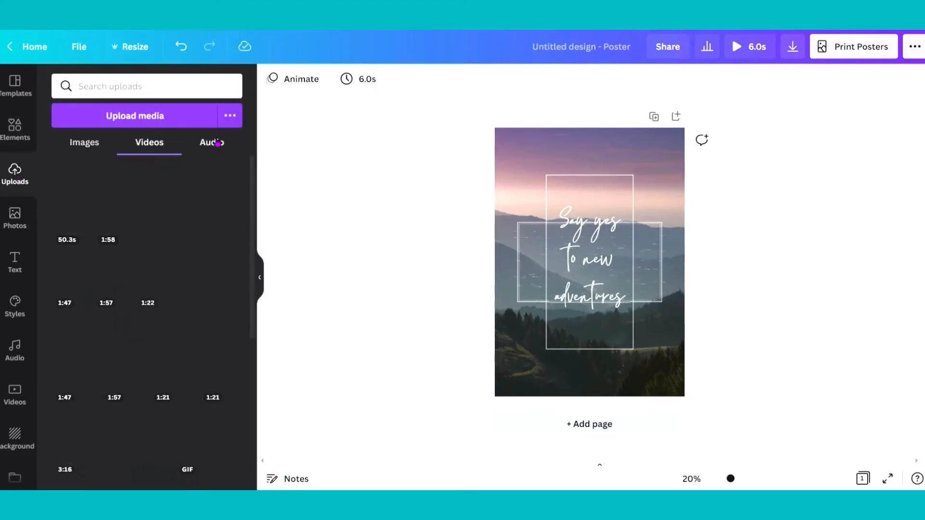
pyautogui.click(222, 142)
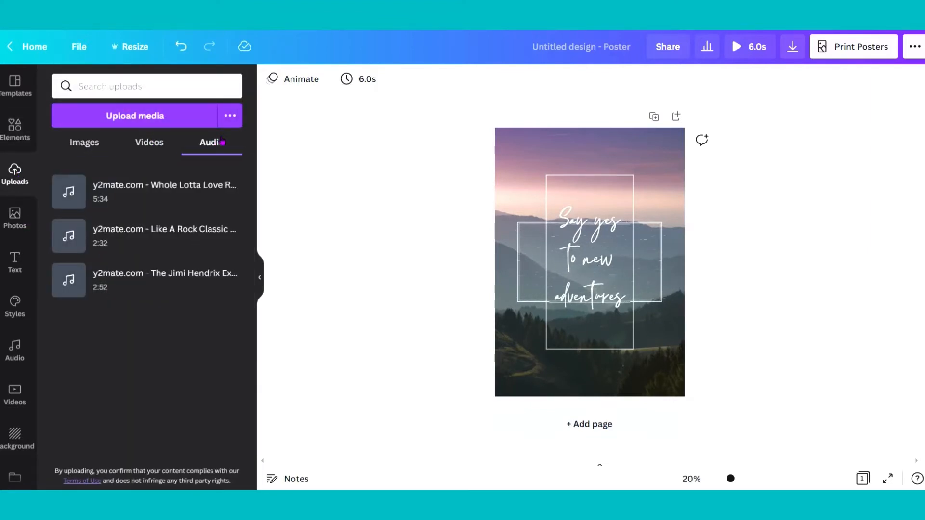
# - Add the brown textured photo from the magic photo recommendations and move it to the upper part of the poster
pyautogui.click(2, 217)
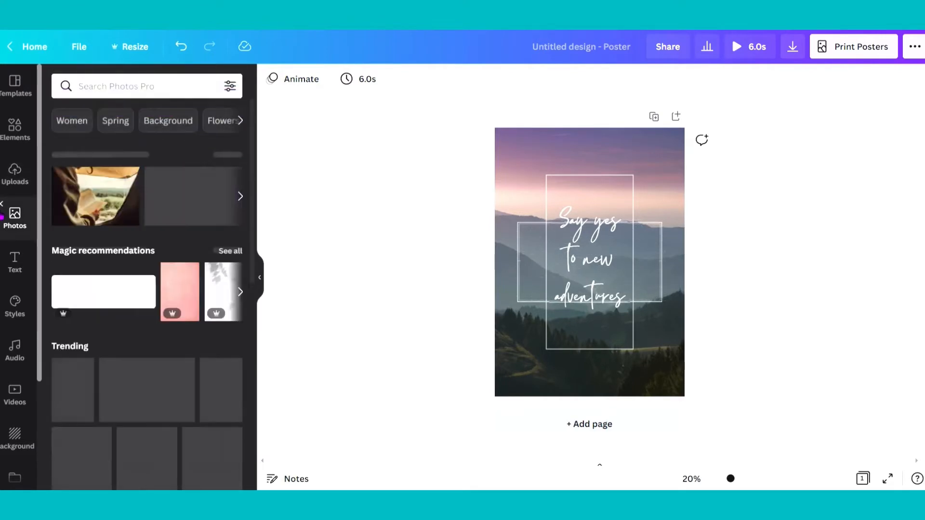
pyautogui.scroll(-1, 193, 218)
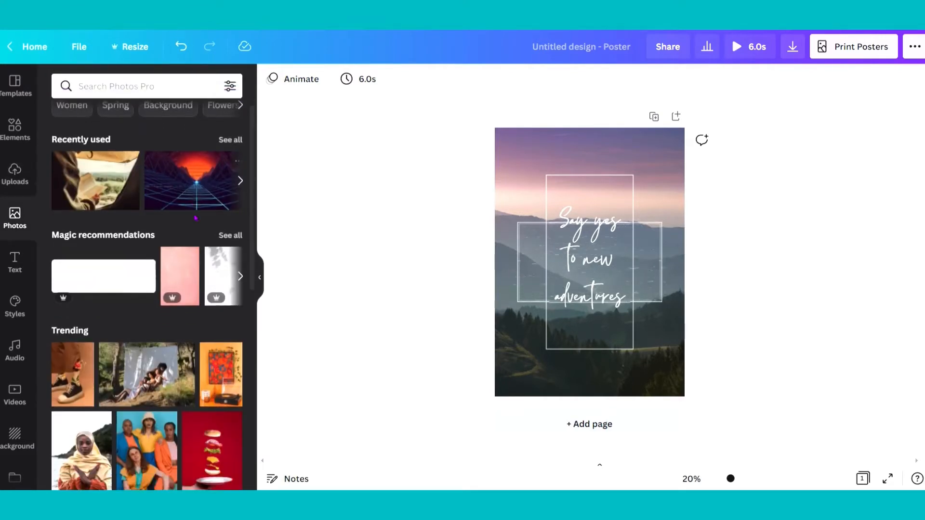
pyautogui.scroll(1, 193, 219)
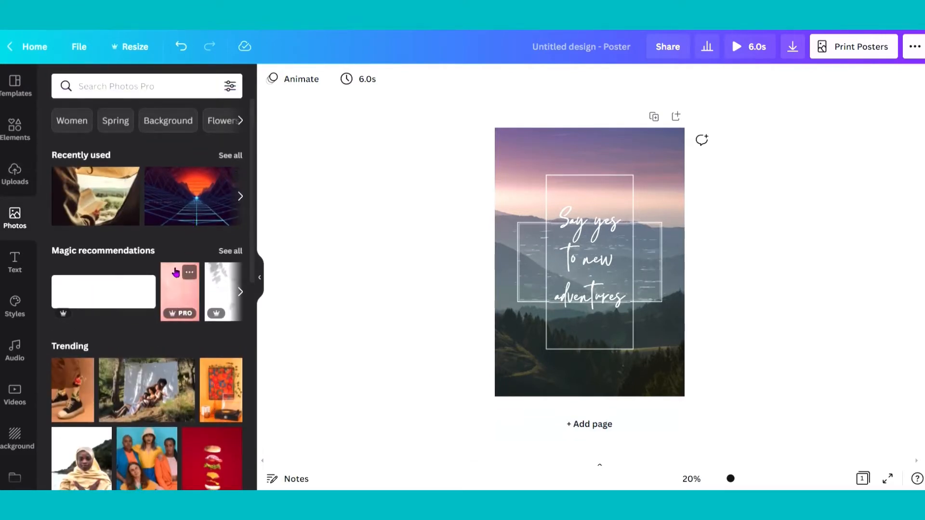
pyautogui.scroll(-10, 174, 273)
pyautogui.scroll(10, 164, 280)
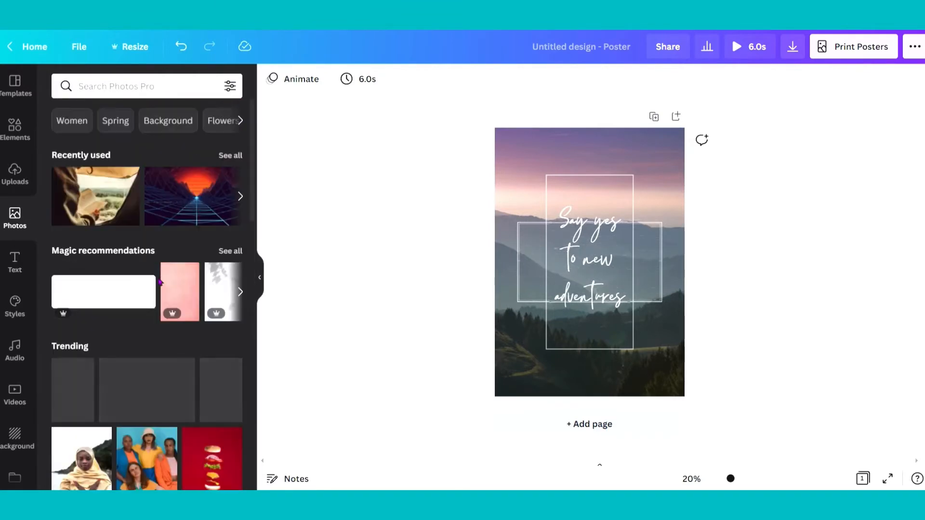
pyautogui.scroll(-3, 160, 282)
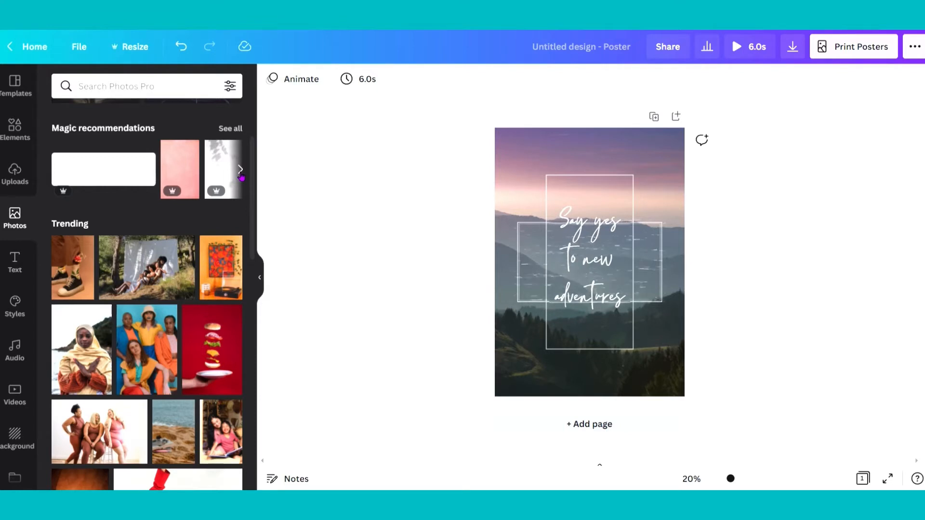
pyautogui.click(240, 170)
pyautogui.click(175, 185)
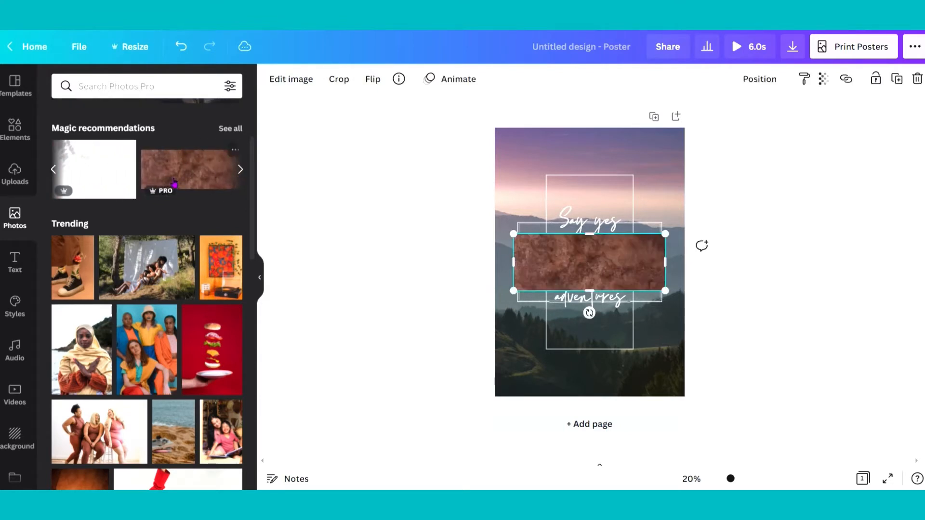
pyautogui.moveTo(595, 258); pyautogui.dragTo(597, 164)
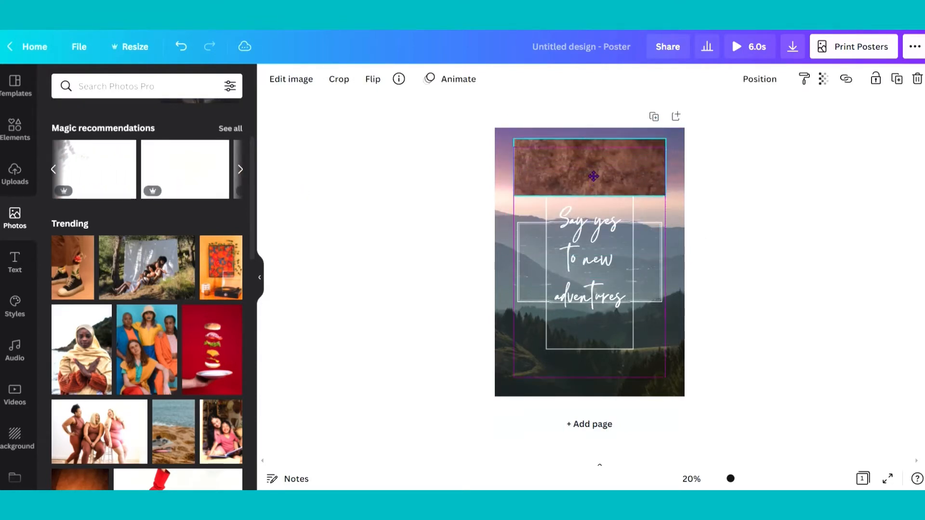
# - Add a default heading, a subheading and a line of body text to the poster
pyautogui.click(21, 254)
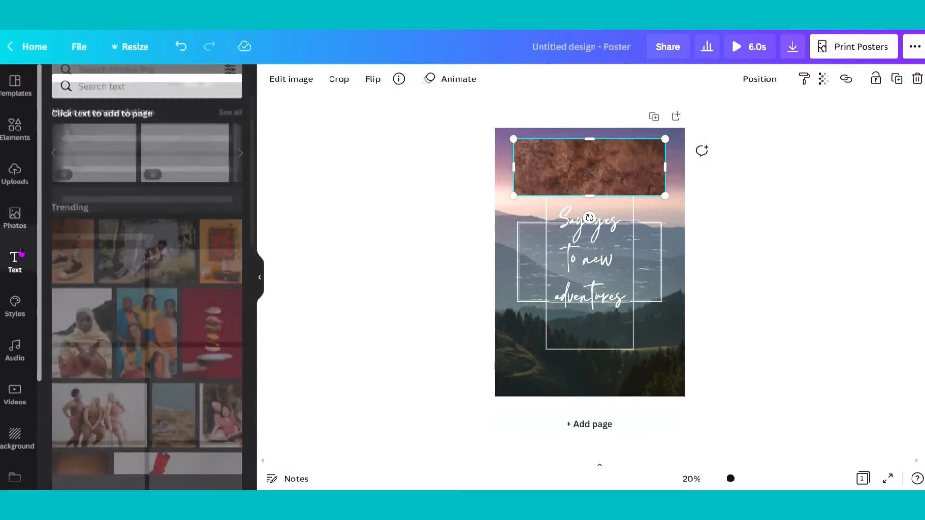
pyautogui.click(108, 154)
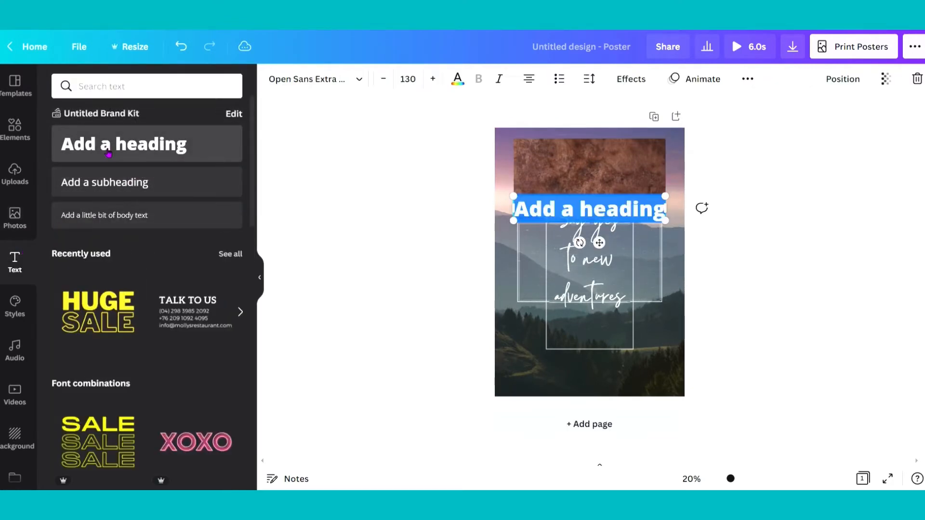
pyautogui.click(118, 186)
pyautogui.click(121, 222)
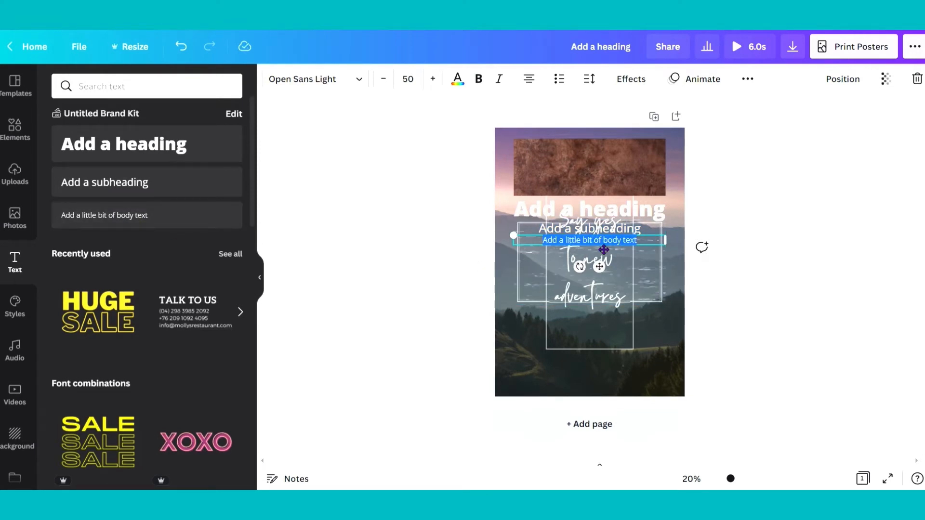
# - Move the wide white frame to the lower part of the poster and shift the tall outline to the left edge
pyautogui.click(585, 297)
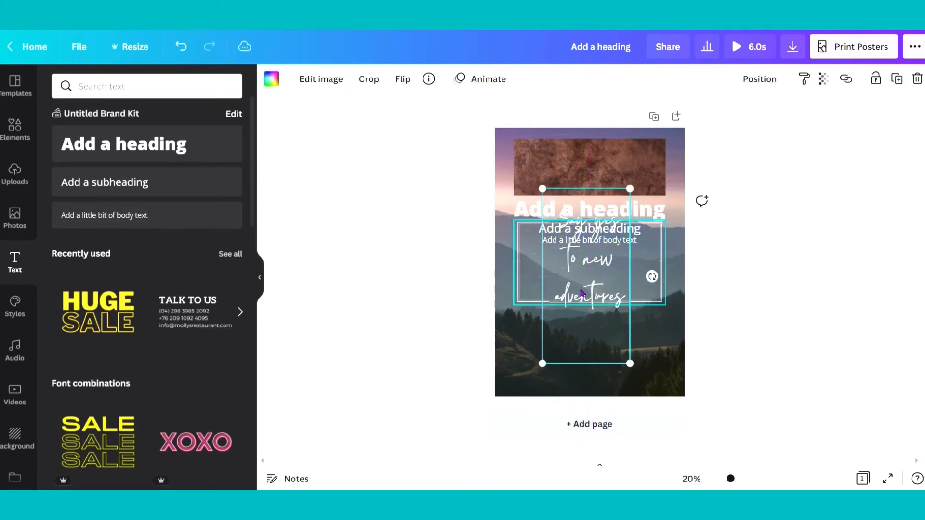
pyautogui.moveTo(582, 293); pyautogui.dragTo(581, 378)
pyautogui.moveTo(577, 274); pyautogui.dragTo(498, 270)
# - Delete the "Say yes to new adventures" text and move the tall outline back to the middle of the poster
pyautogui.moveTo(604, 268); pyautogui.dragTo(617, 283)
pyautogui.rightClick(613, 283)
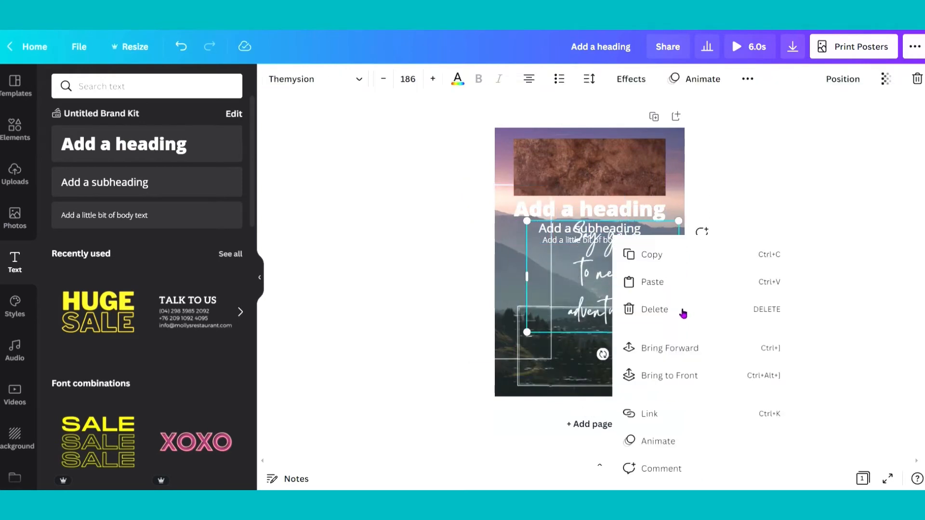
pyautogui.click(684, 314)
pyautogui.moveTo(547, 284); pyautogui.dragTo(626, 278)
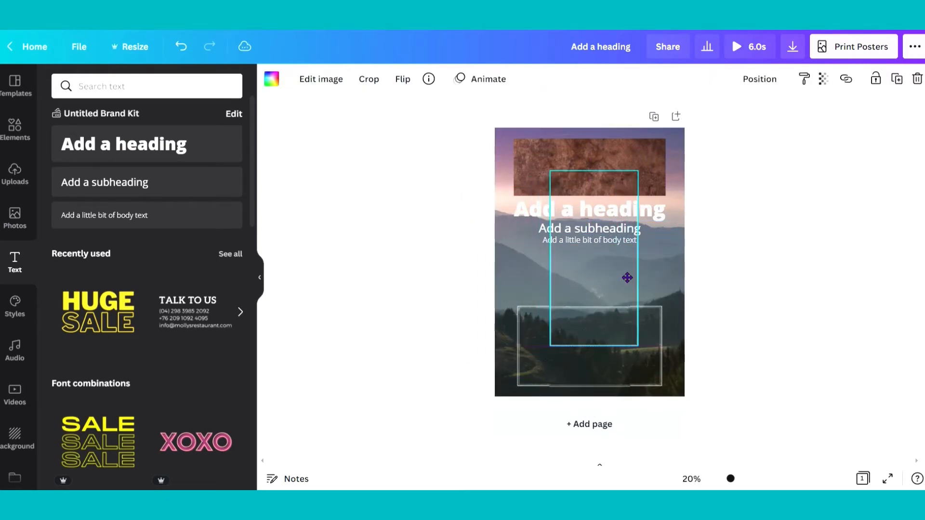
# - Apply the trending Homemade and Kollektif style to the poster and shuffle its colours
pyautogui.click(22, 300)
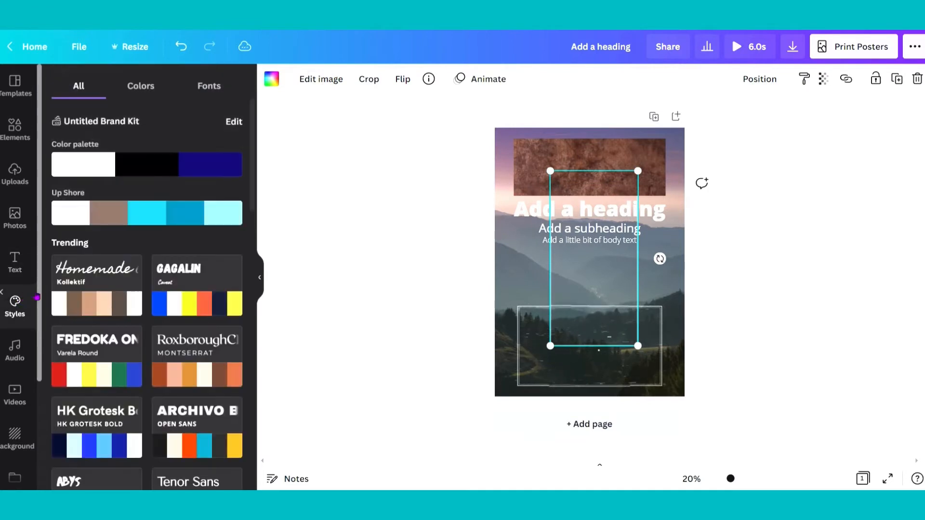
pyautogui.click(114, 280)
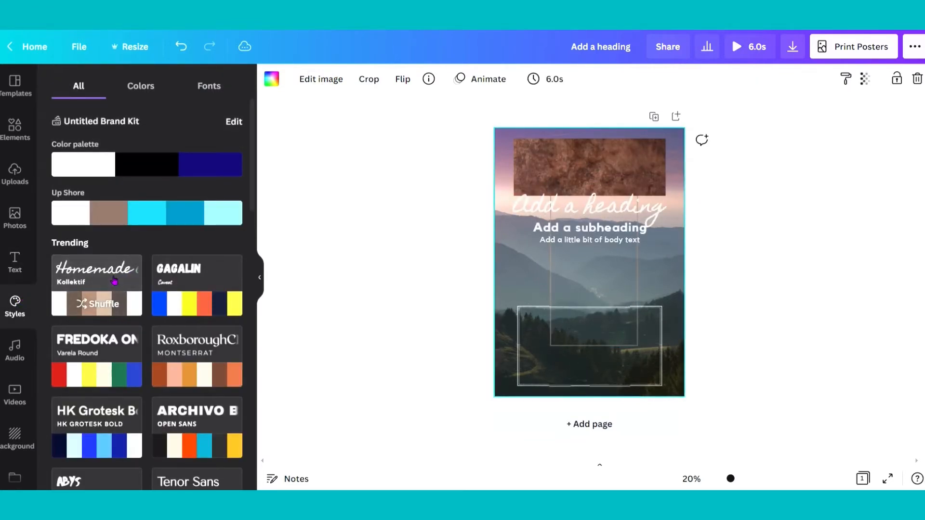
pyautogui.click(103, 304)
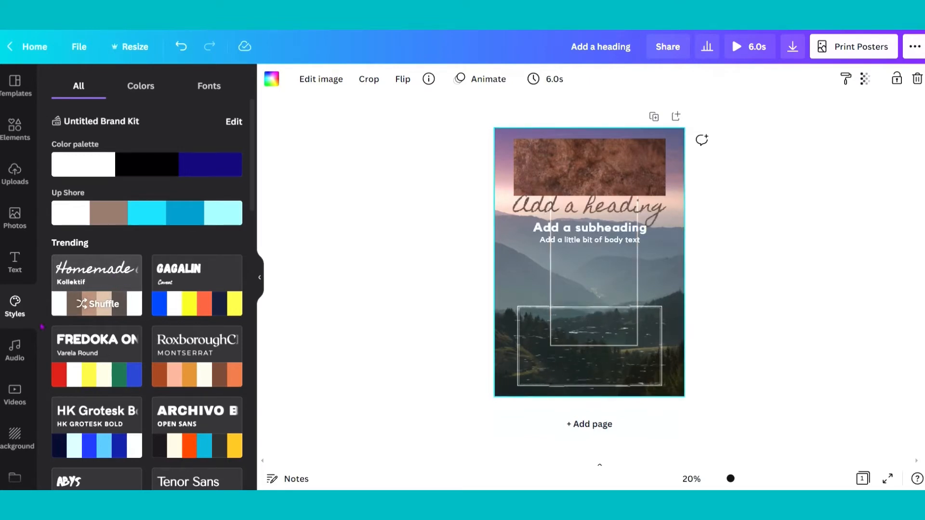
# - Replace the mountain background with the pink and purple Soft Blur Gradient Background from the gradients
pyautogui.click(15, 348)
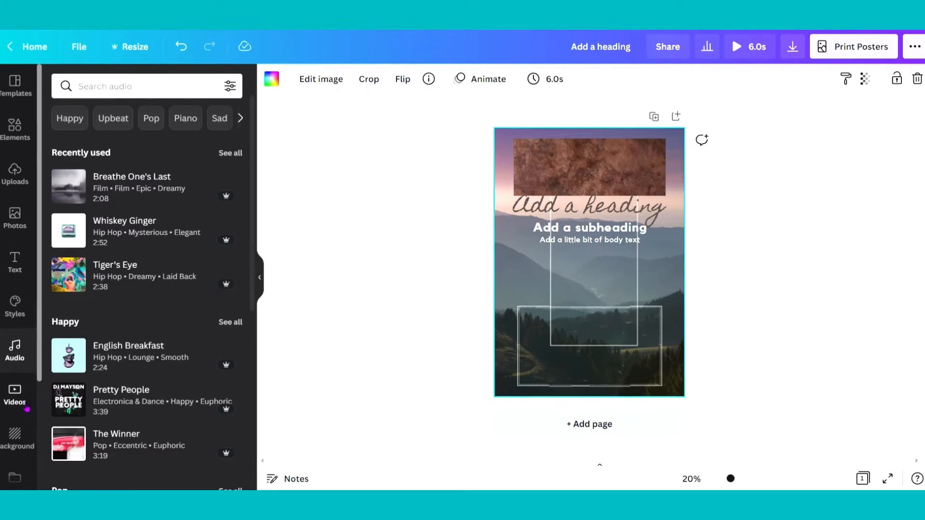
pyautogui.click(25, 406)
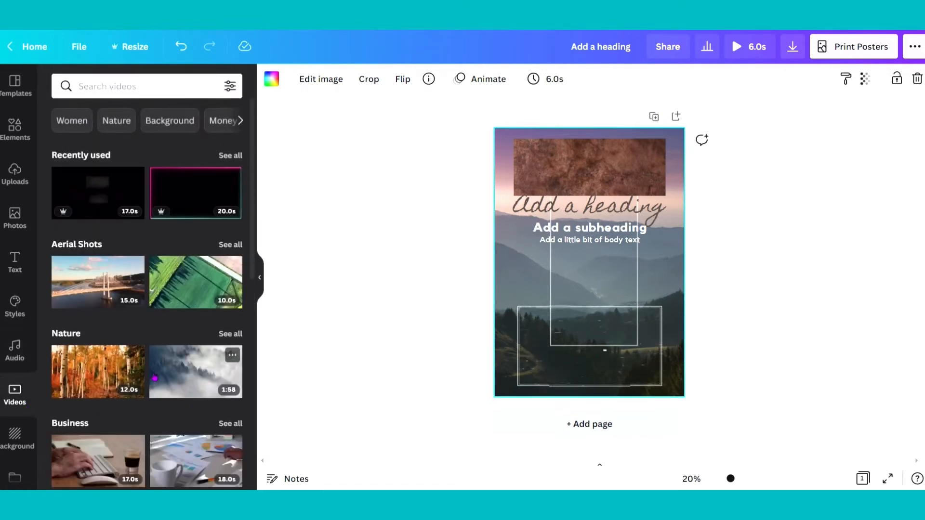
pyautogui.click(15, 436)
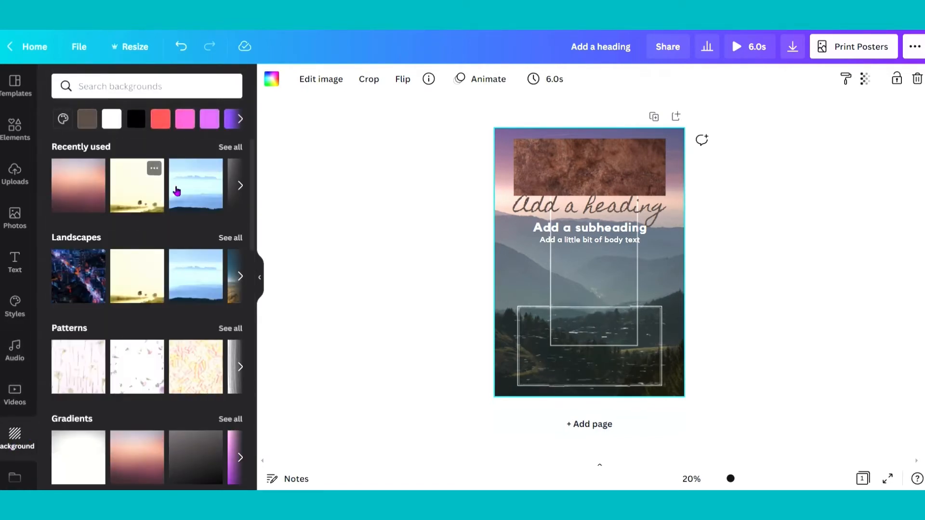
pyautogui.click(155, 441)
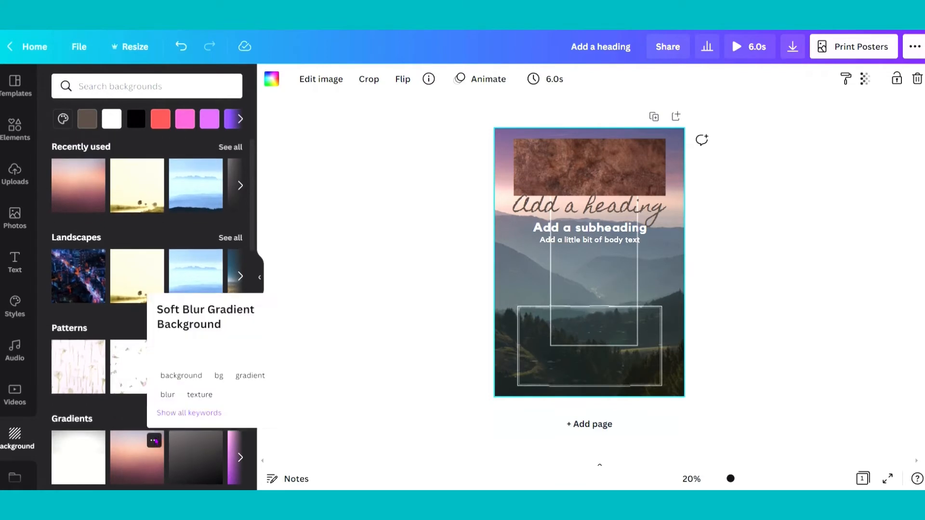
pyautogui.click(154, 442)
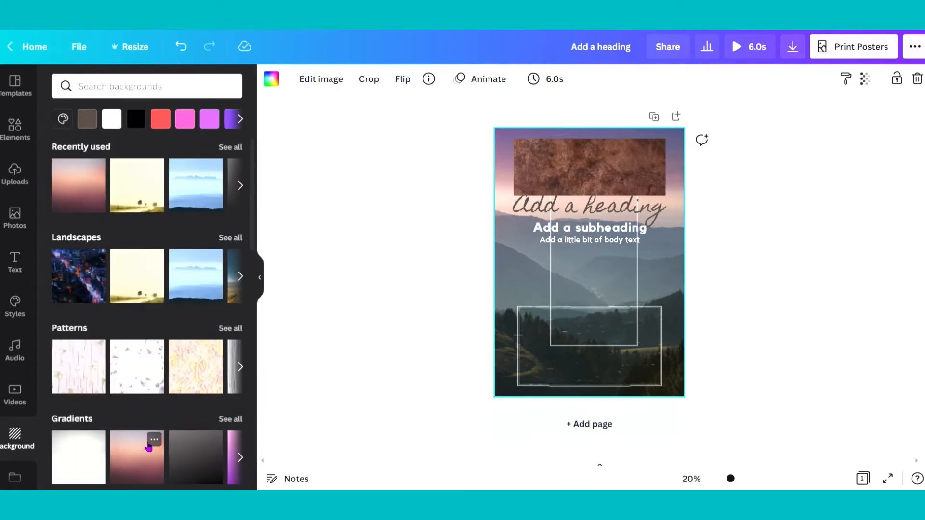
pyautogui.click(143, 464)
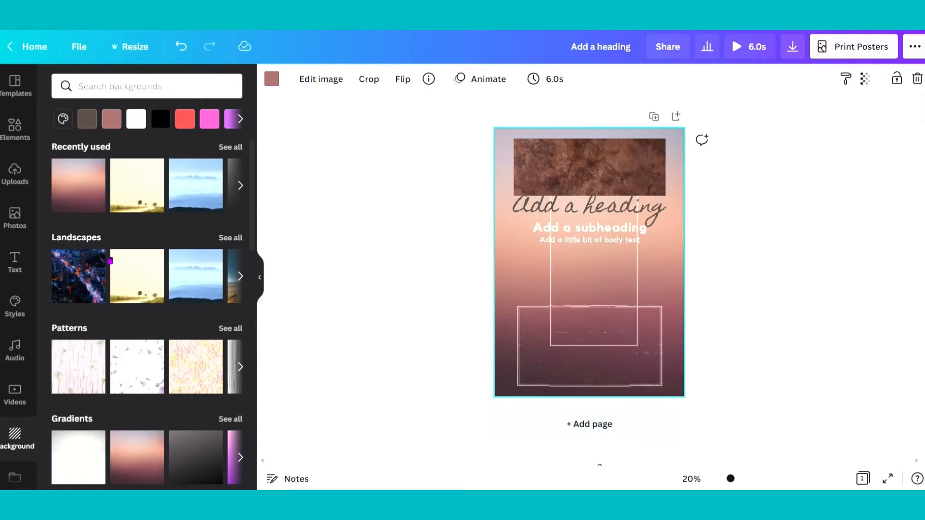
# - Reposition the brown textured photo slightly higher above the heading
pyautogui.moveTo(587, 182); pyautogui.dragTo(587, 207)
pyautogui.hotkey('ctrl', 'z')
pyautogui.click(580, 211)
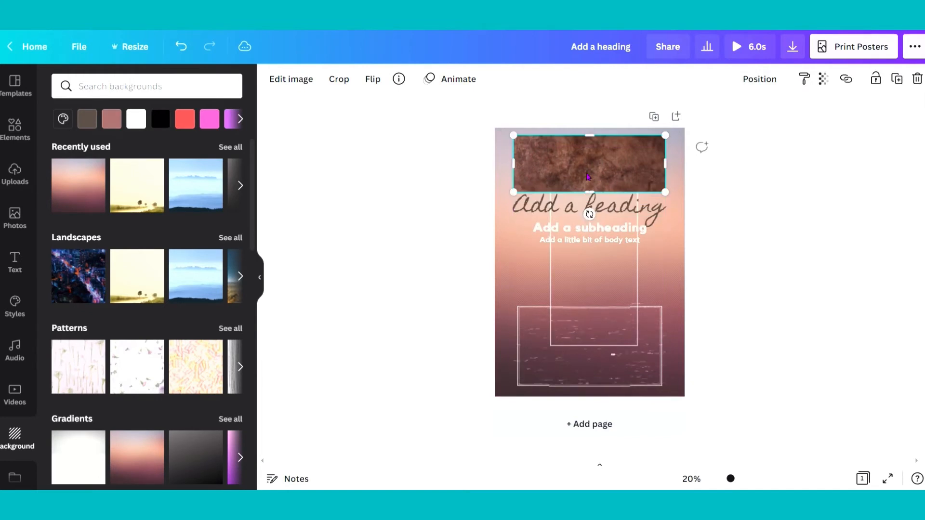
# - Set the heading's font to Alice, after trying Intro Rust and Aileron Regular
pyautogui.click(345, 83)
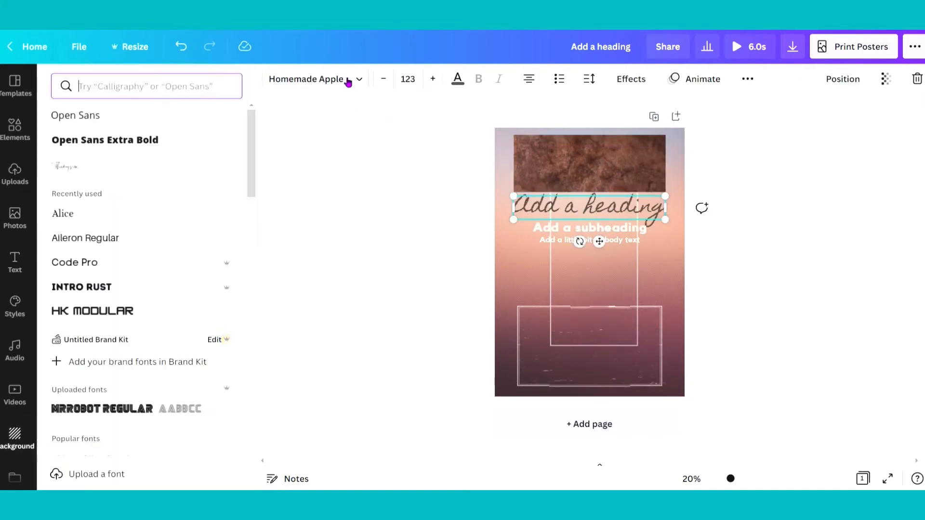
pyautogui.click(352, 80)
pyautogui.click(352, 80)
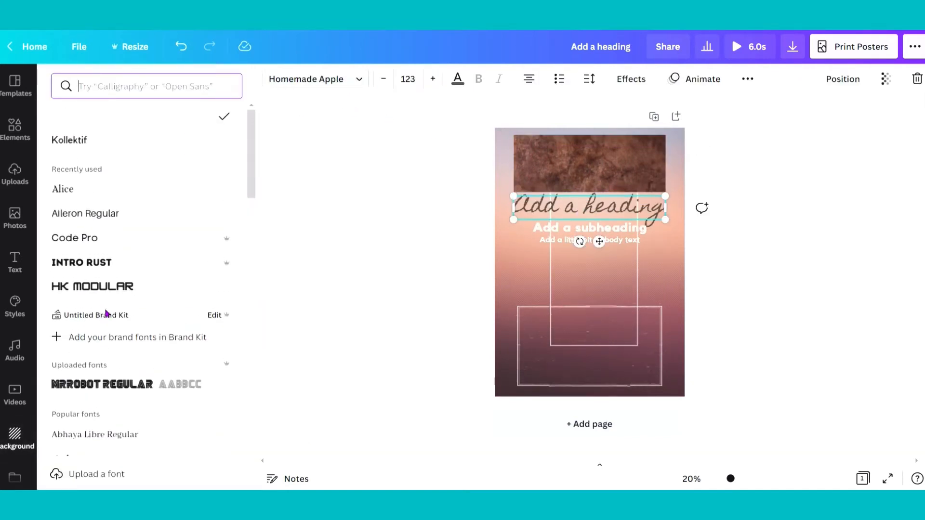
pyautogui.scroll(-2, 120, 324)
pyautogui.click(109, 201)
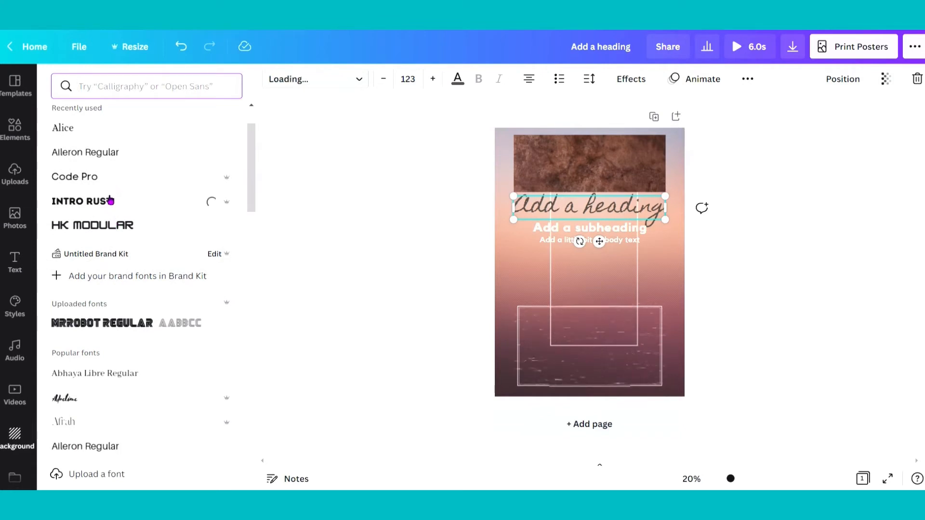
pyautogui.click(95, 161)
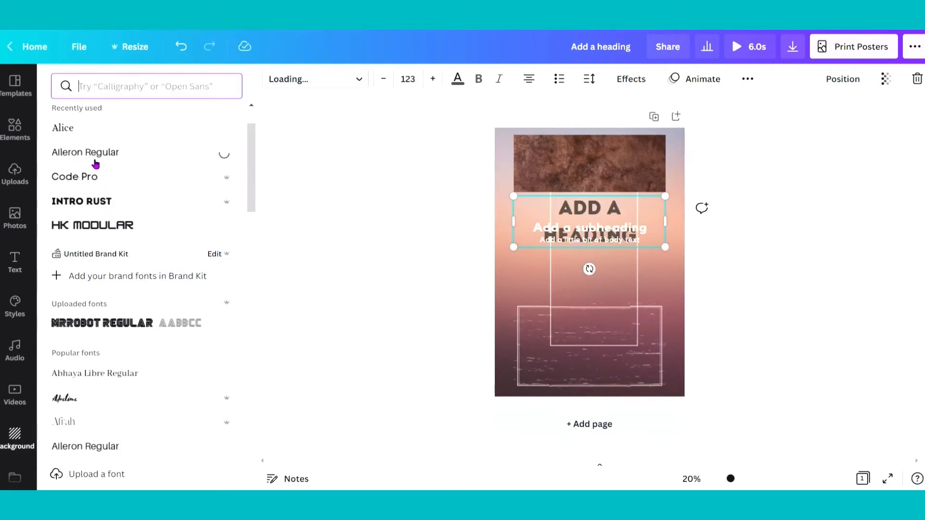
pyautogui.click(99, 134)
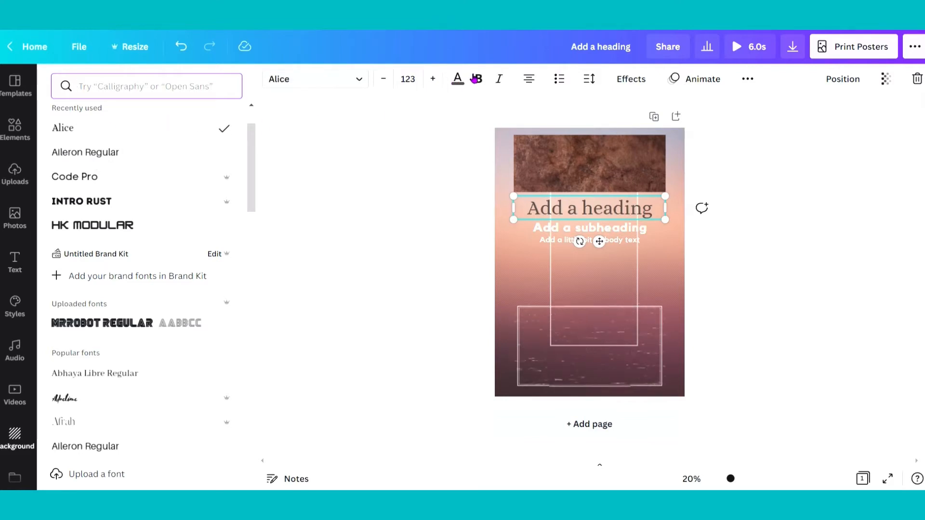
# - Increase the heading's font size to 129 and open its text colour options
pyautogui.click(458, 80)
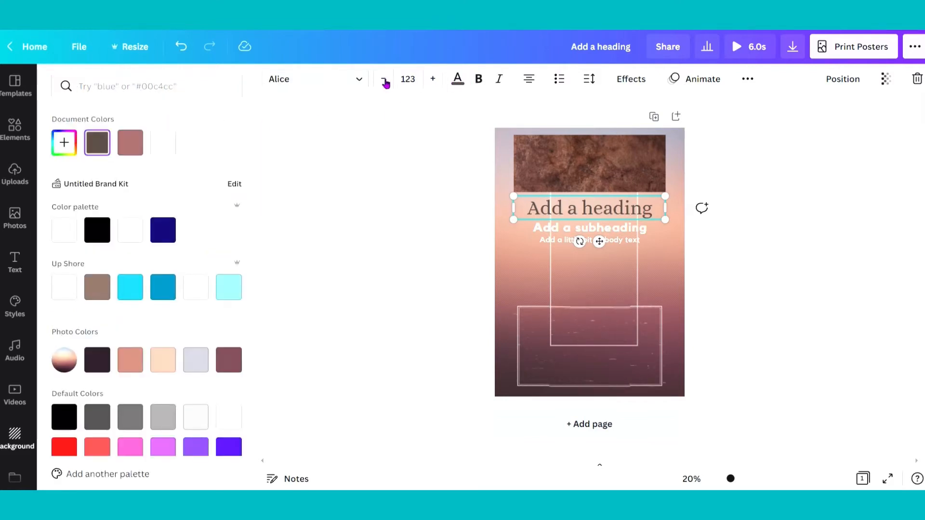
pyautogui.moveTo(386, 83); pyautogui.dragTo(384, 83)
pyautogui.moveTo(442, 85); pyautogui.dragTo(442, 85)
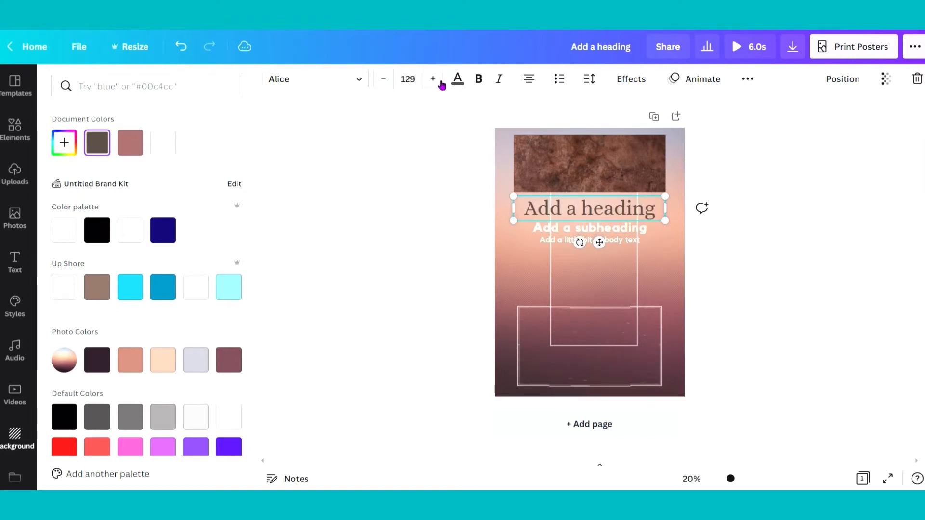
pyautogui.click(468, 83)
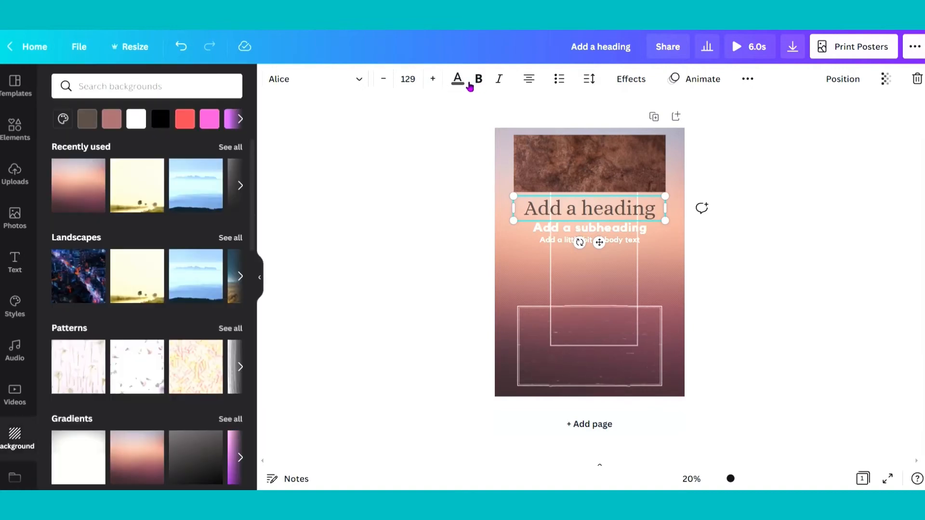
pyautogui.click(470, 85)
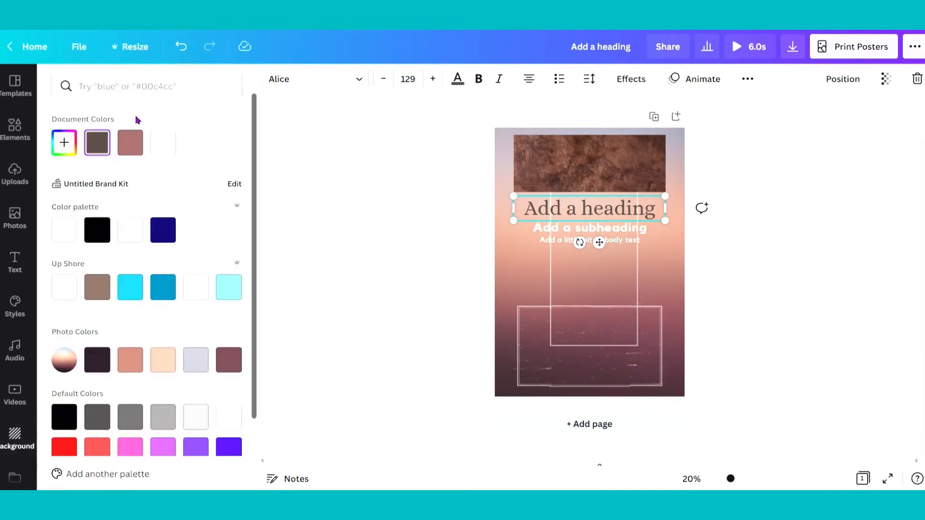
# - Try bold and italic formatting on the heading, removing each one again
pyautogui.click(483, 83)
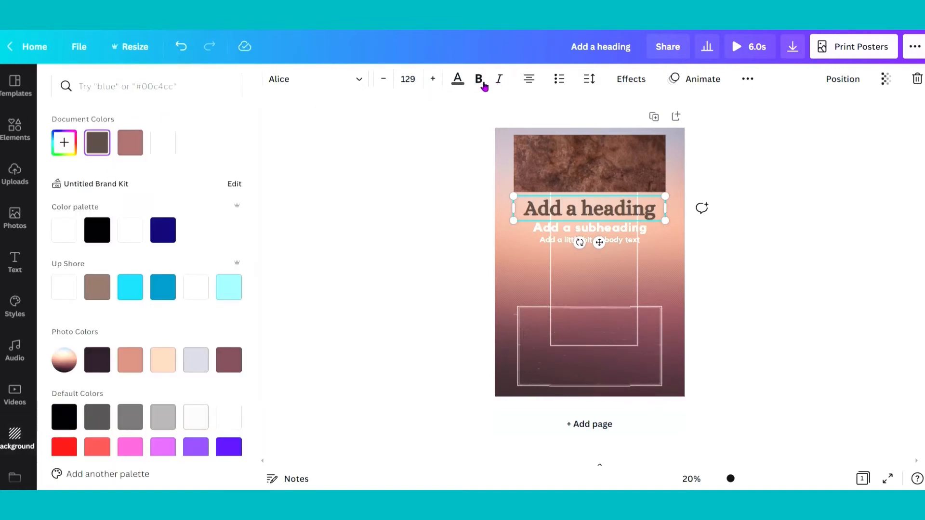
pyautogui.click(484, 85)
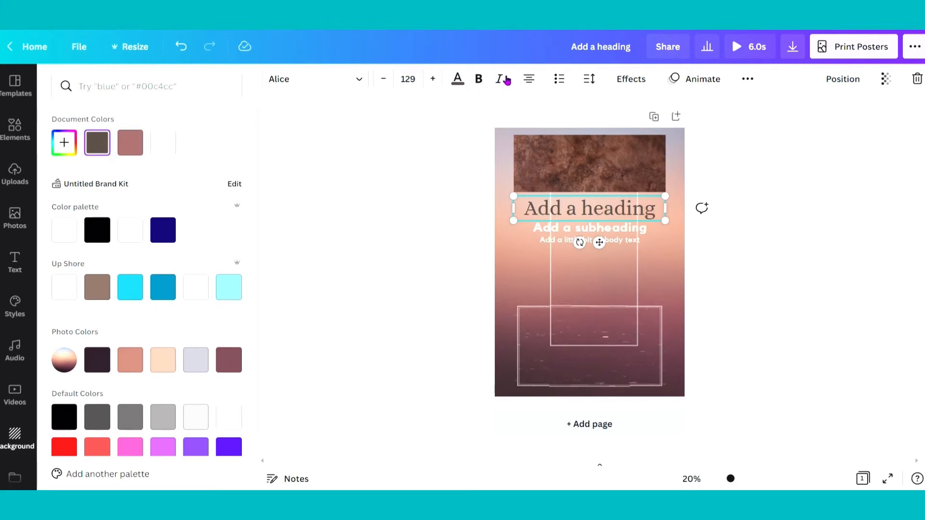
pyautogui.click(505, 81)
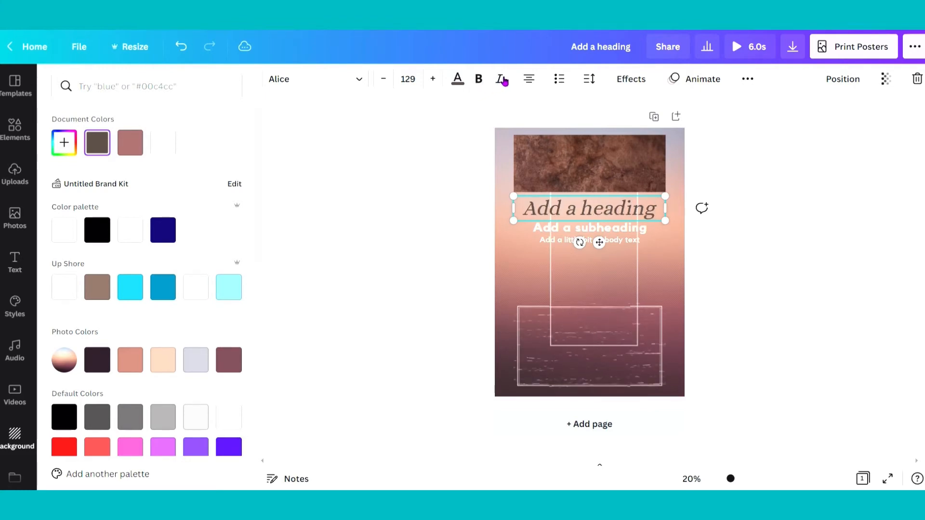
pyautogui.click(503, 82)
# - Try left and right alignment on the heading, return it to centred, and toggle a bulleted list on and off
pyautogui.click(530, 82)
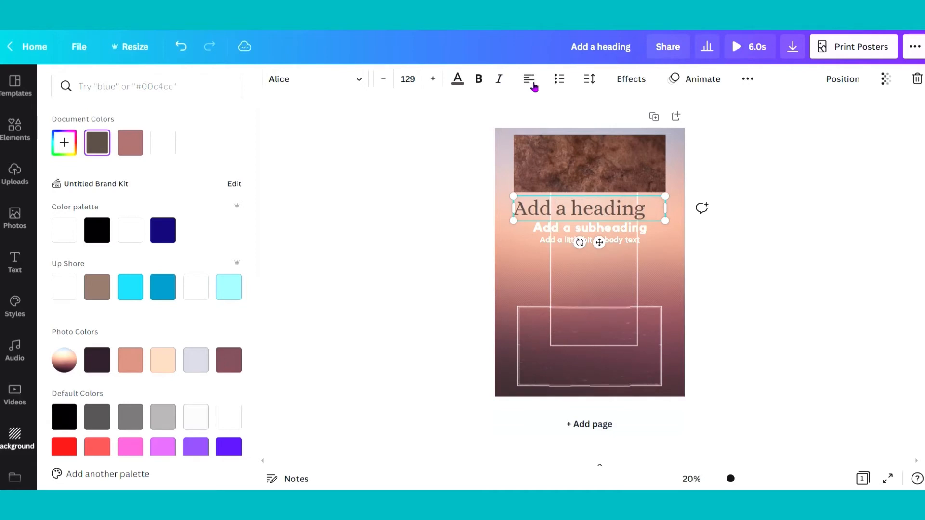
pyautogui.click(533, 85)
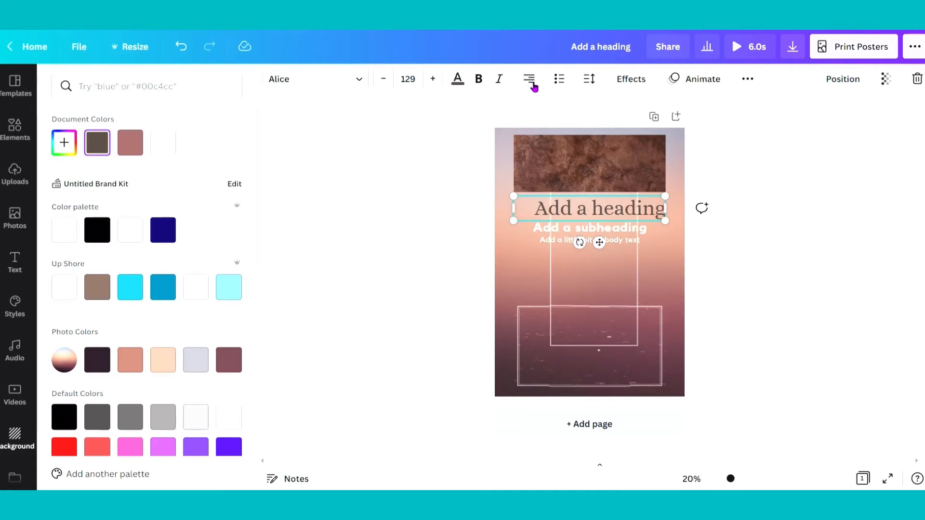
pyautogui.click(533, 85)
pyautogui.click(564, 90)
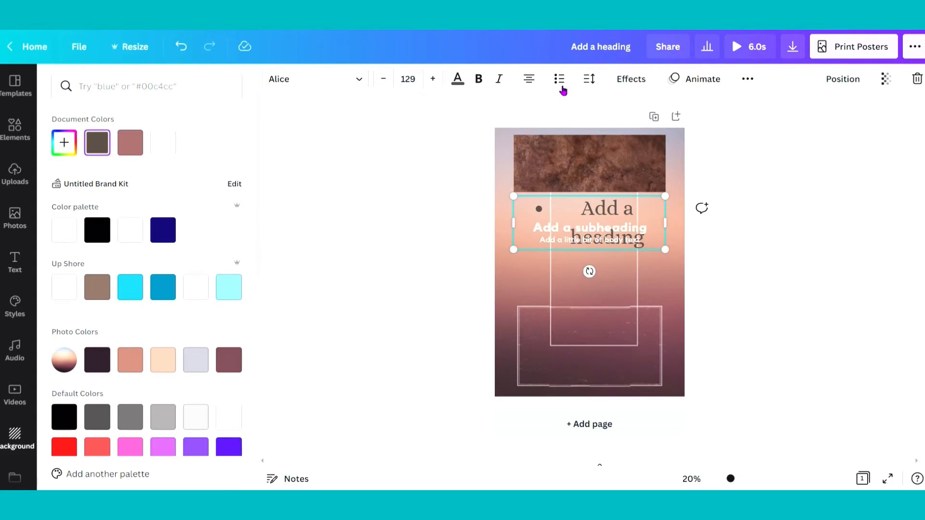
pyautogui.click(563, 90)
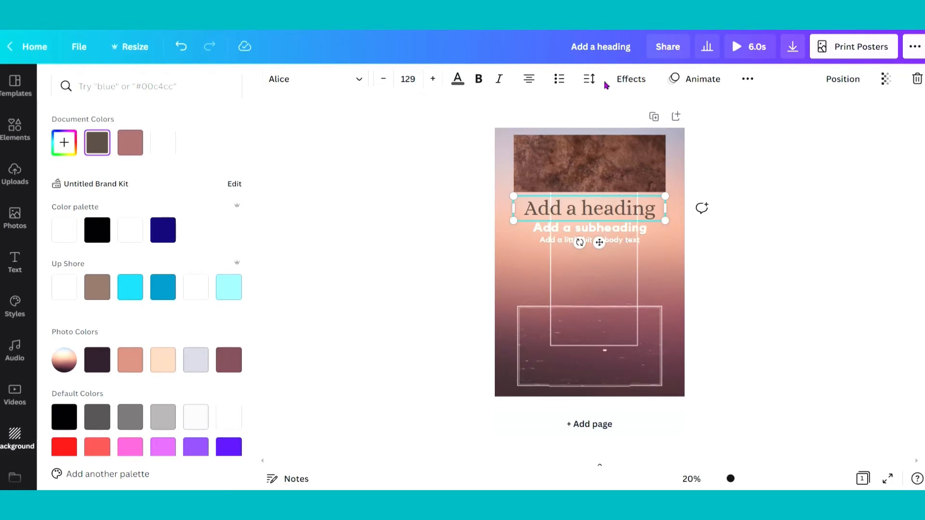
# - Set the heading's letter spacing to 27 and slightly reduce its line spacing
pyautogui.click(588, 81)
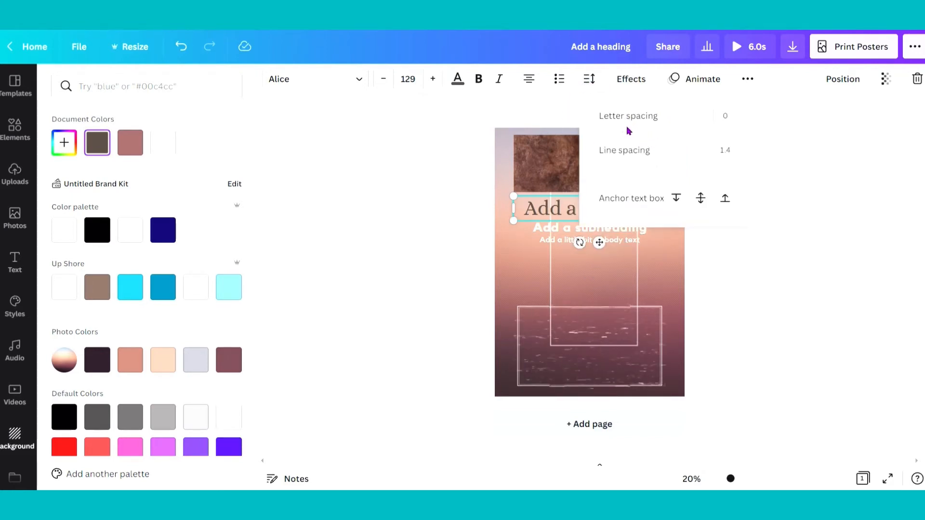
pyautogui.moveTo(628, 133)
pyautogui.mouseDown()
pyautogui.moveTo(735, 132)
pyautogui.moveTo(633, 136)
pyautogui.mouseUp()
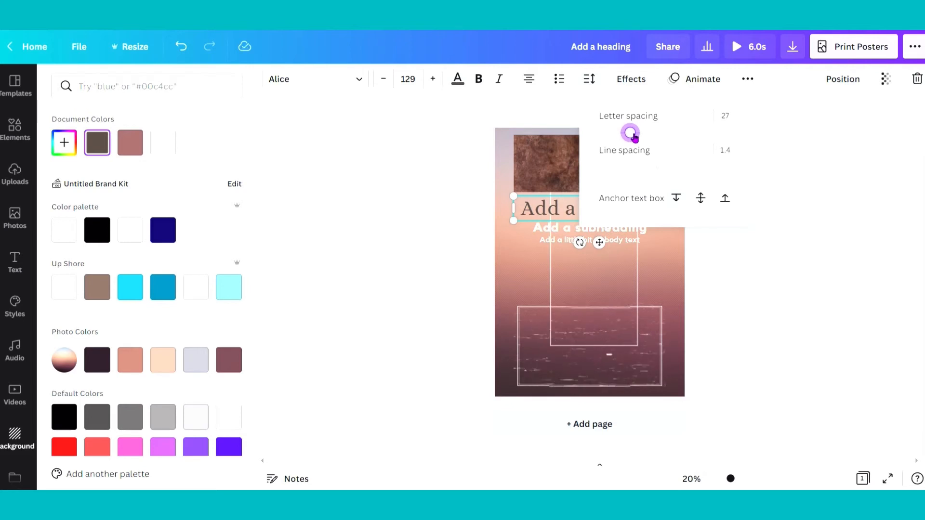
pyautogui.moveTo(661, 168)
pyautogui.mouseDown()
pyautogui.moveTo(713, 166)
pyautogui.moveTo(653, 167)
pyautogui.mouseUp()
# - Insert a line break after "Add" so the heading runs over two lines
pyautogui.click(574, 210)
pyautogui.click(571, 213)
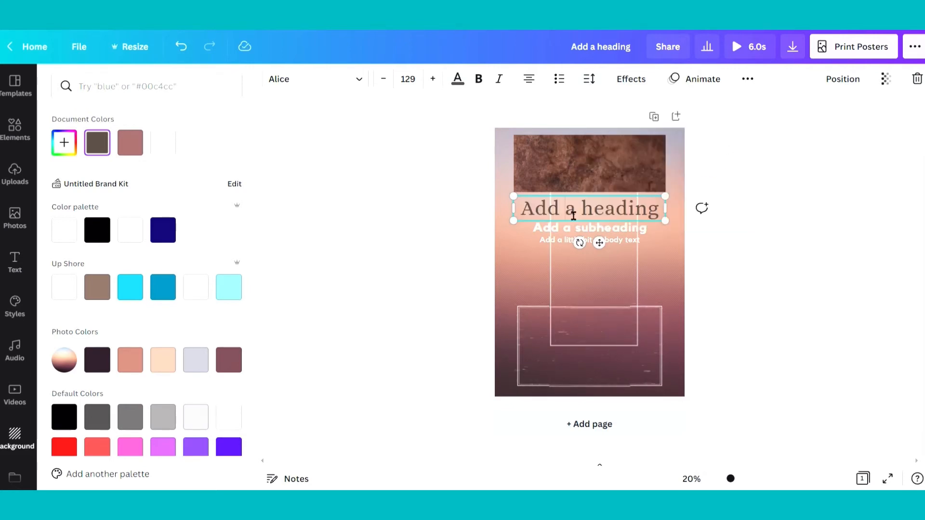
pyautogui.press('Return')
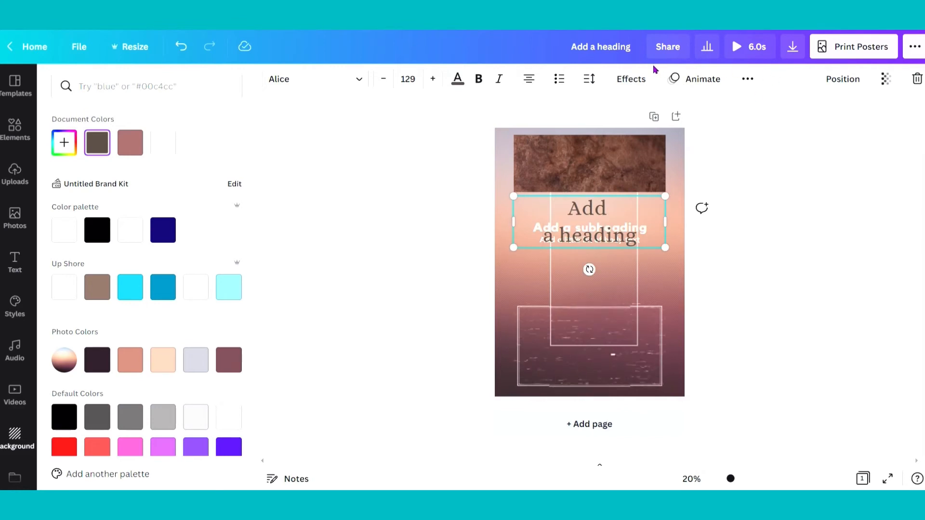
# - Try the Shadow effect on the heading with offset 47, direction -89, blur 0 and transparency 0
pyautogui.click(637, 77)
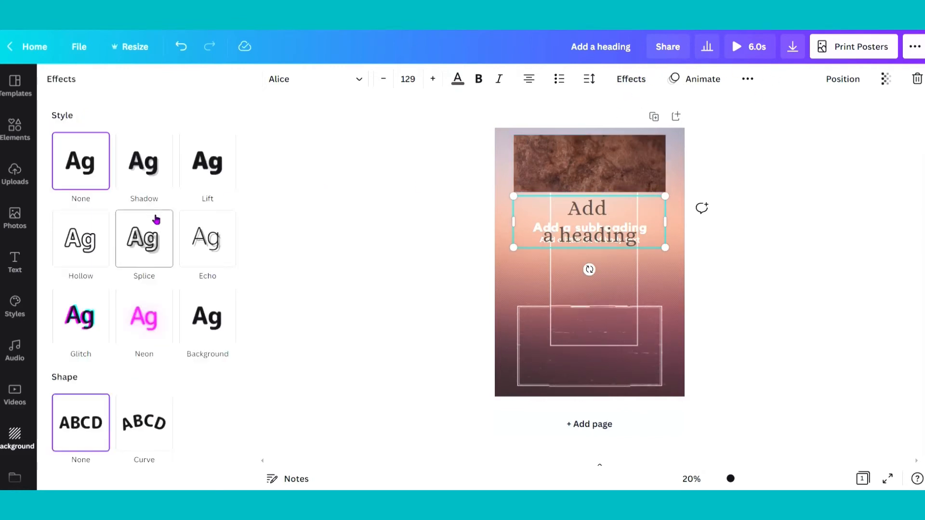
pyautogui.click(141, 153)
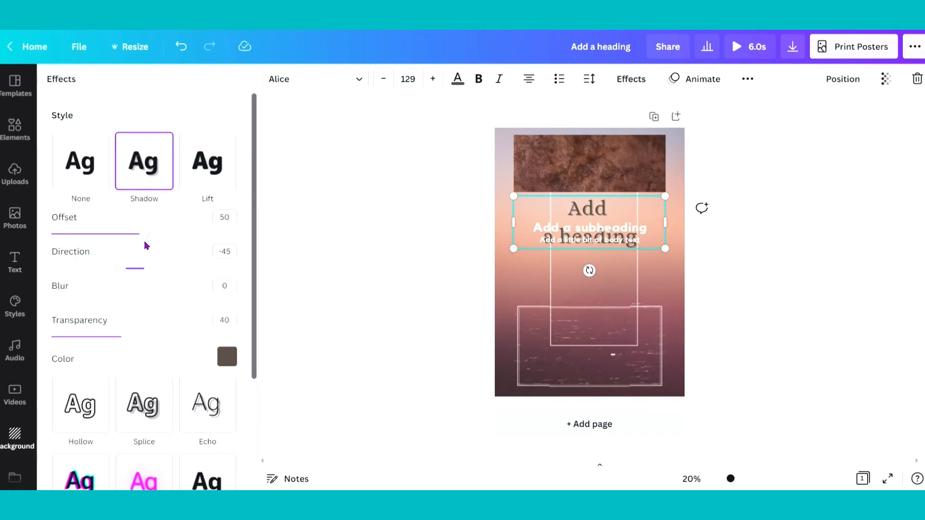
pyautogui.moveTo(146, 240); pyautogui.dragTo(237, 231)
pyautogui.click(225, 226)
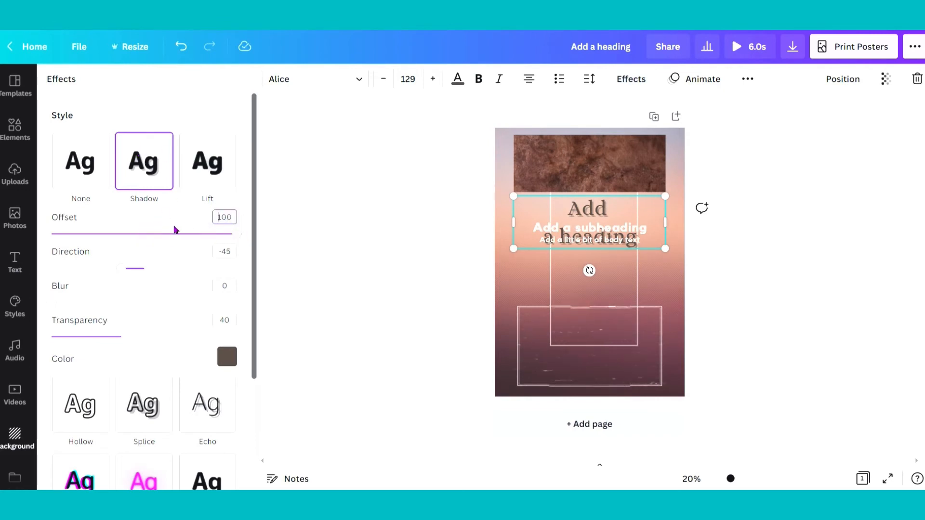
pyautogui.click(138, 233)
pyautogui.moveTo(122, 269); pyautogui.dragTo(103, 268)
pyautogui.moveTo(57, 303)
pyautogui.mouseDown()
pyautogui.moveTo(178, 298)
pyautogui.moveTo(52, 303)
pyautogui.mouseUp()
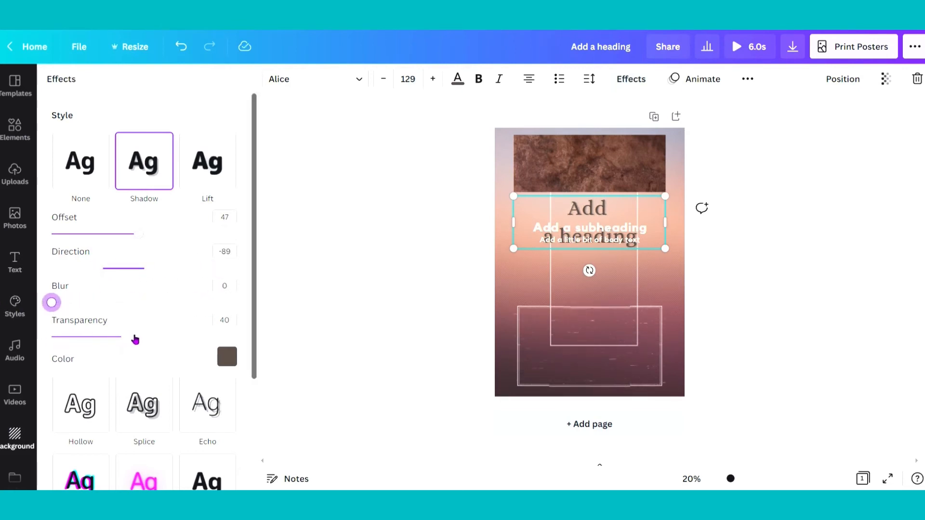
pyautogui.moveTo(135, 340); pyautogui.dragTo(52, 337)
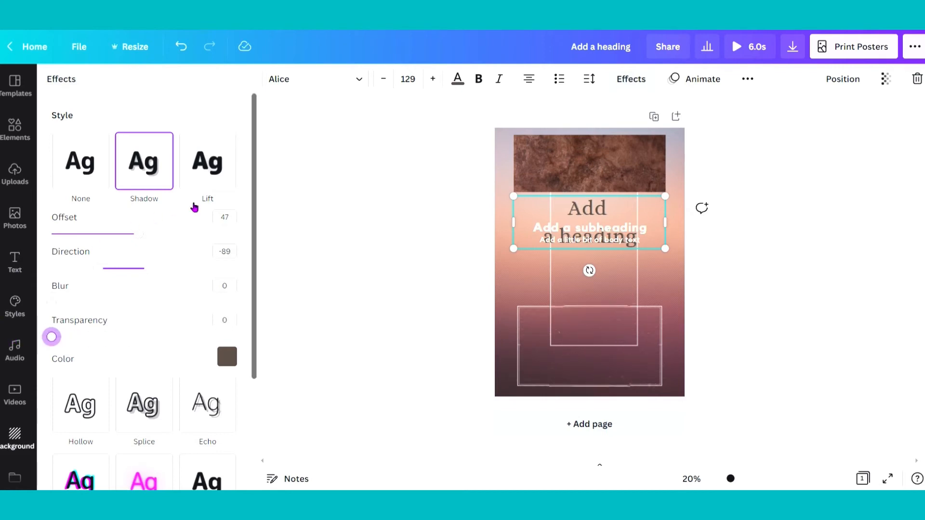
# - Apply the Background text effect to the heading in the dusty rose document colour and move the heading up over the brown textured photo
pyautogui.click(207, 479)
pyautogui.click(227, 479)
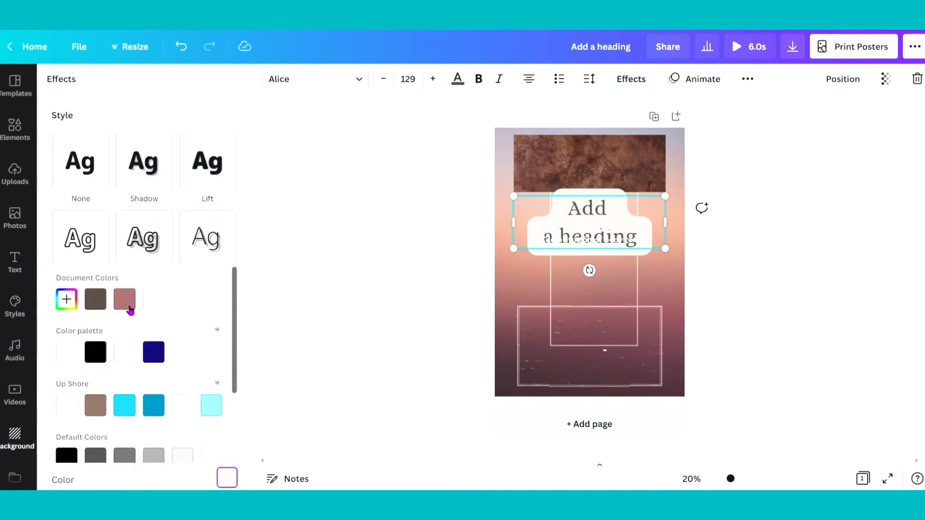
pyautogui.click(126, 300)
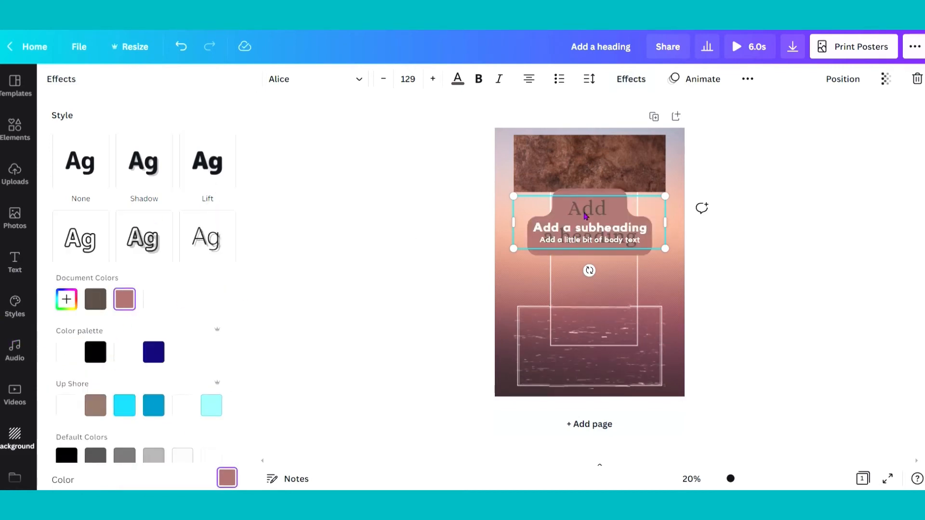
pyautogui.moveTo(586, 216); pyautogui.dragTo(590, 166)
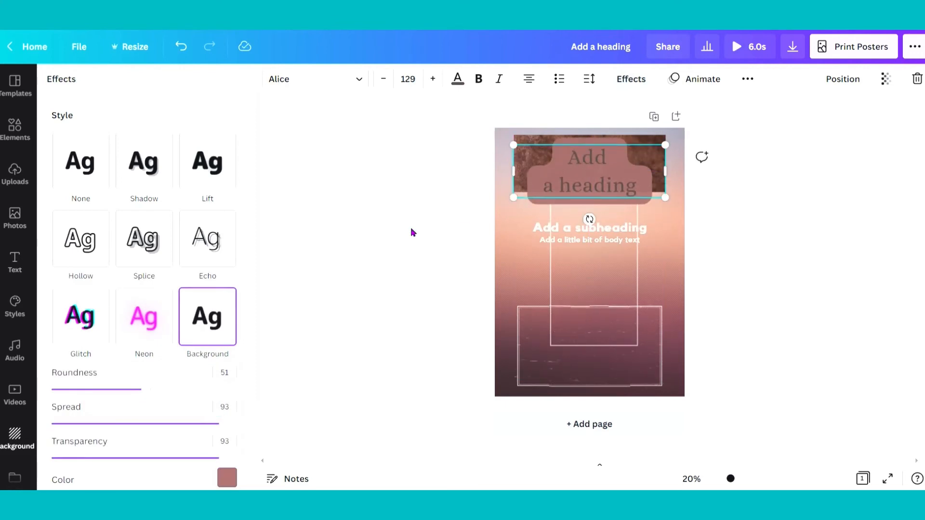
# - Replace the poster's gradient background with the solid dusty rose document colour
pyautogui.click(311, 303)
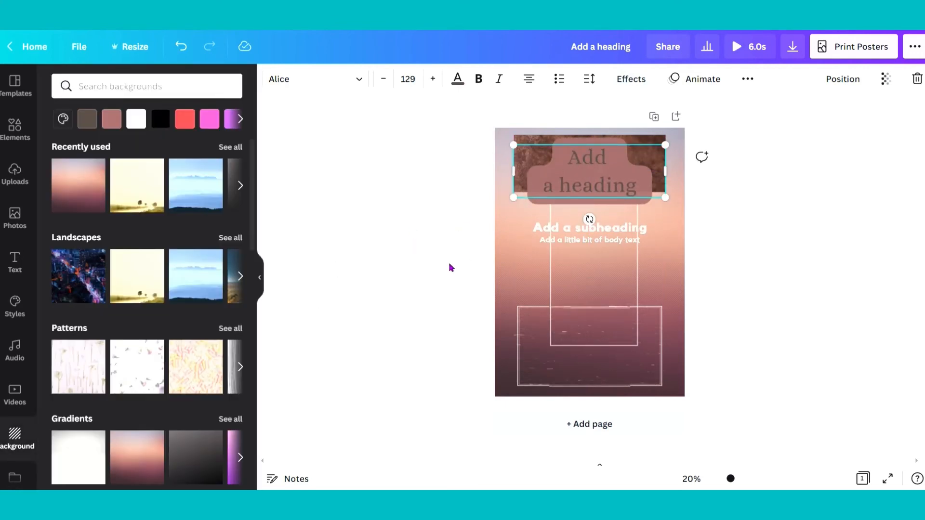
pyautogui.click(507, 268)
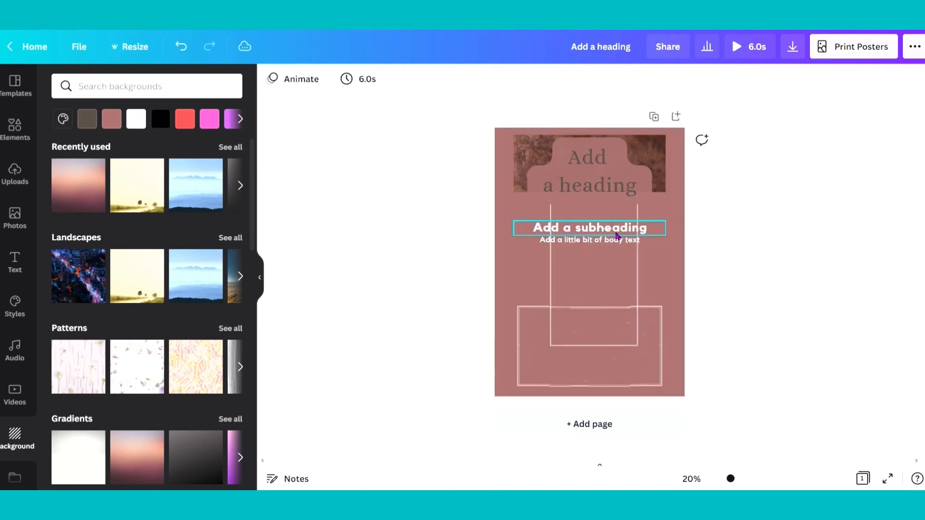
# - Try uppercase and underline formatting on the heading, removing each one again
pyautogui.click(590, 174)
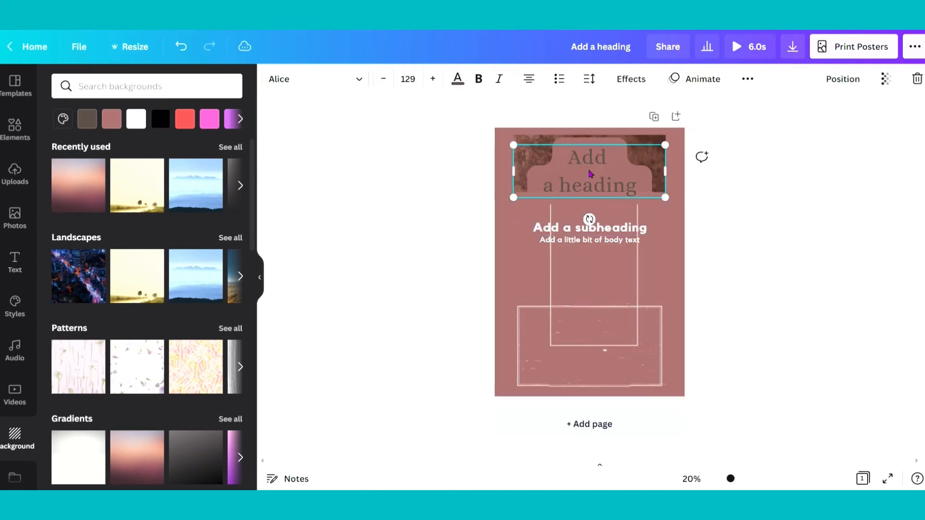
pyautogui.click(751, 84)
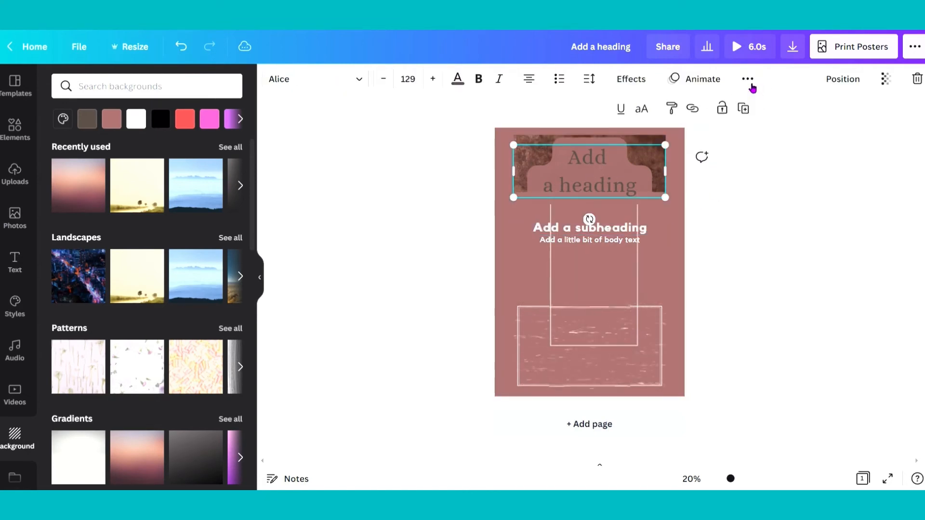
pyautogui.click(643, 110)
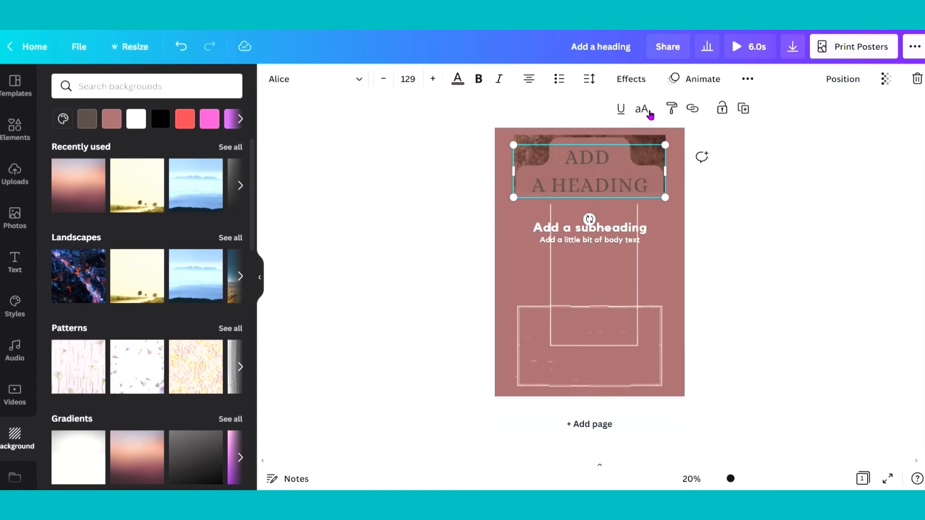
pyautogui.click(649, 113)
pyautogui.click(625, 110)
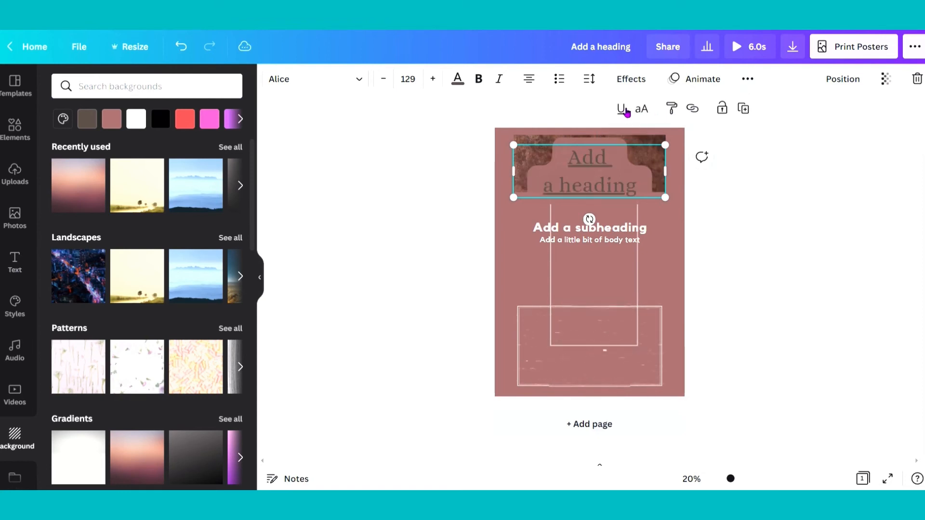
pyautogui.click(625, 111)
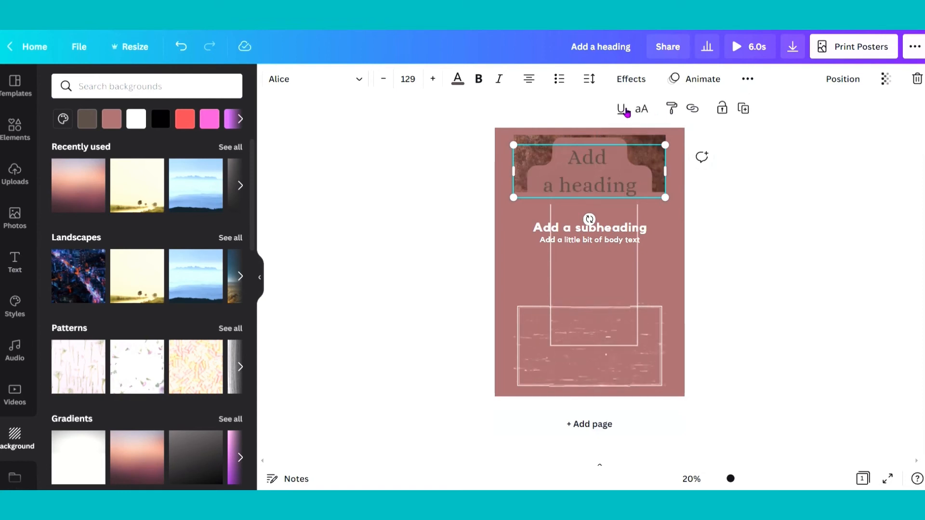
# - Copy the heading's text style onto the subheading
pyautogui.click(625, 111)
pyautogui.click(625, 111)
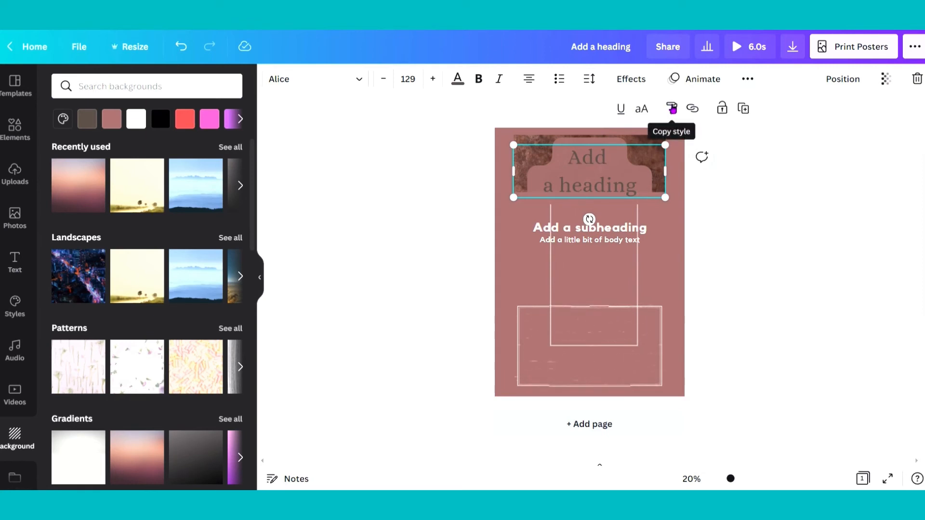
pyautogui.click(672, 108)
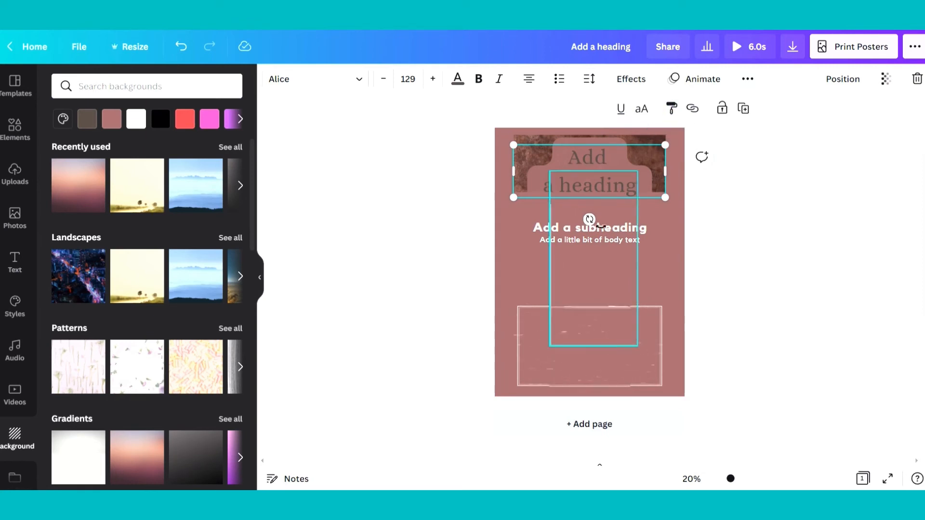
pyautogui.click(593, 239)
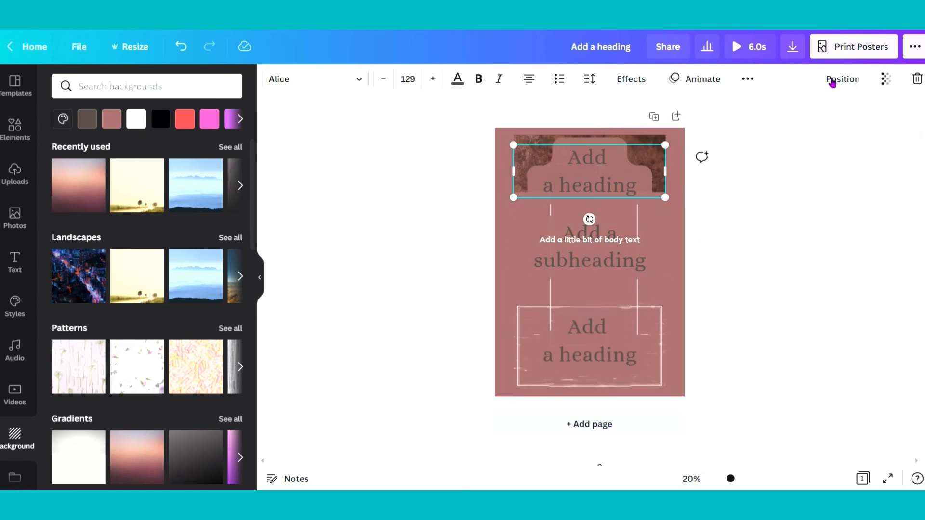
# - Try sending the heading one layer backward behind the brown textured photo and bring it forward again
pyautogui.click(832, 81)
pyautogui.click(783, 121)
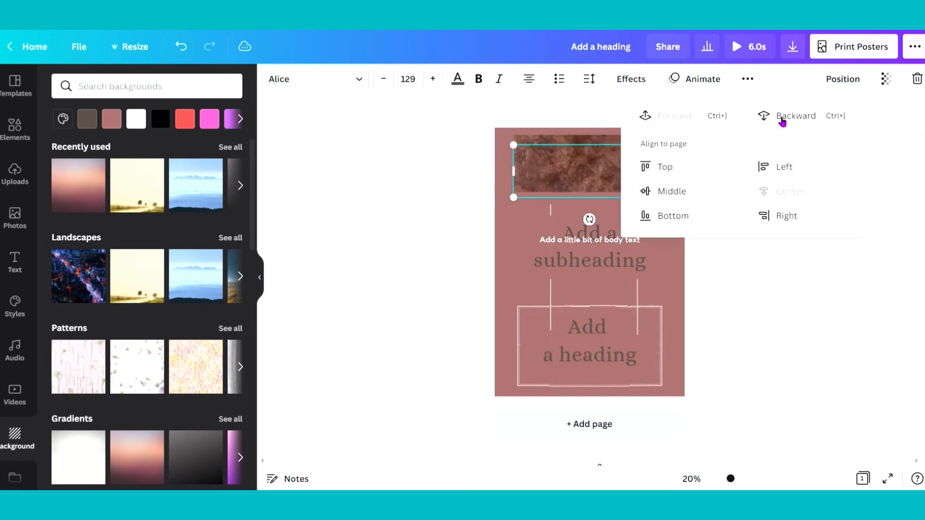
pyautogui.click(671, 118)
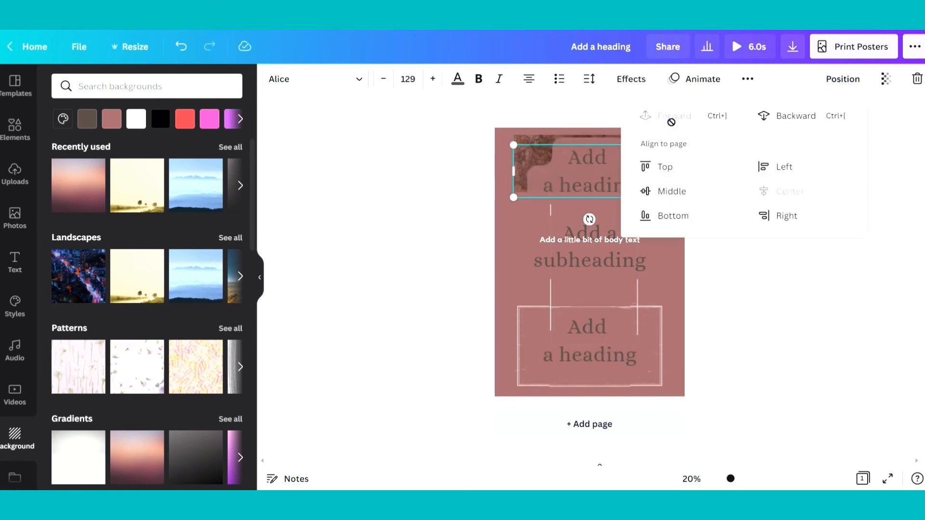
# - Move the upper heading slightly down and align the brown textured photo to the page's top and right edges
pyautogui.moveTo(577, 192); pyautogui.dragTo(578, 222)
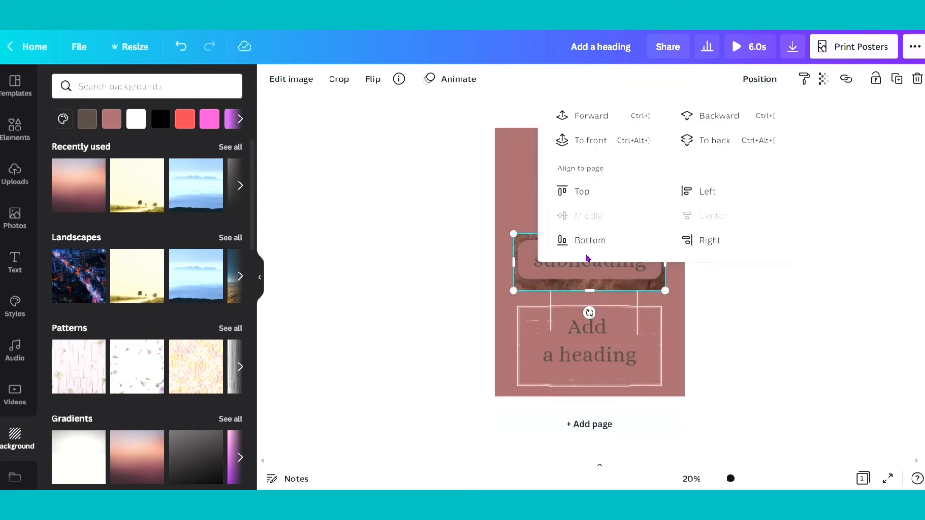
pyautogui.click(588, 248)
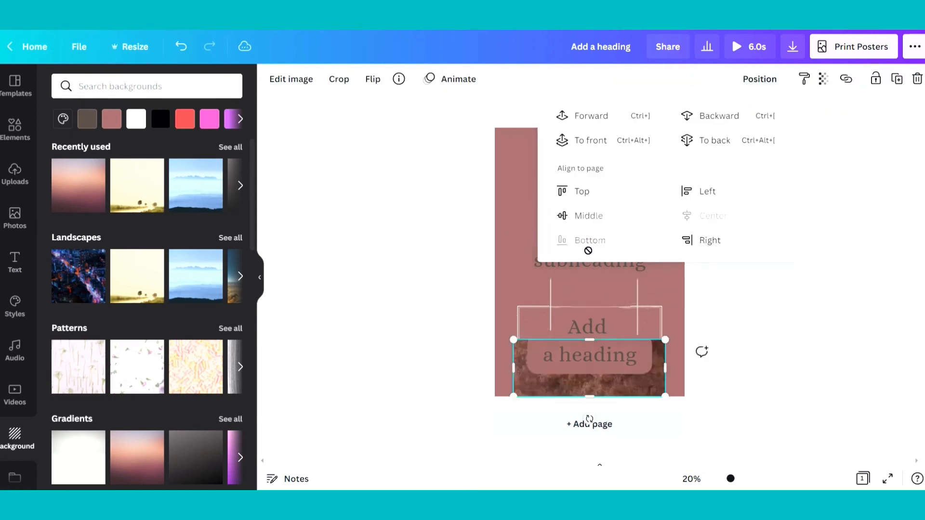
pyautogui.click(588, 192)
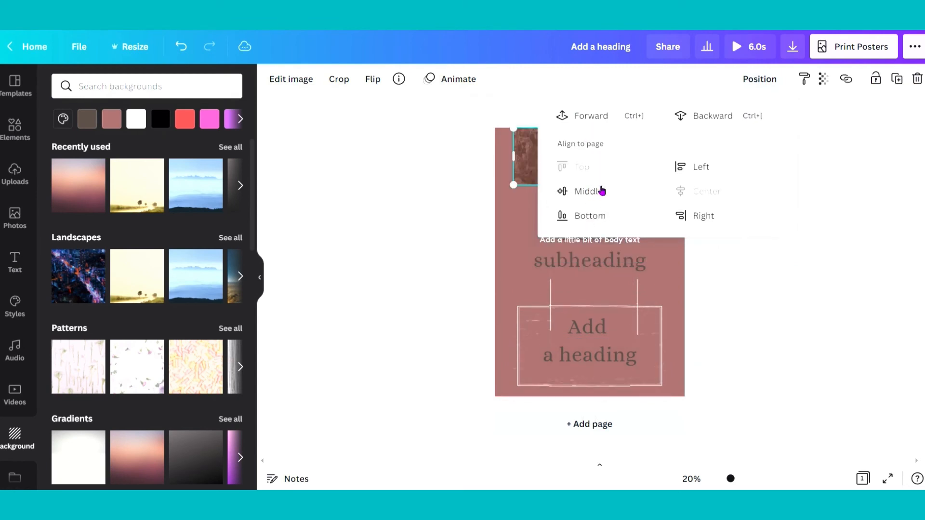
pyautogui.click(705, 168)
pyautogui.click(705, 217)
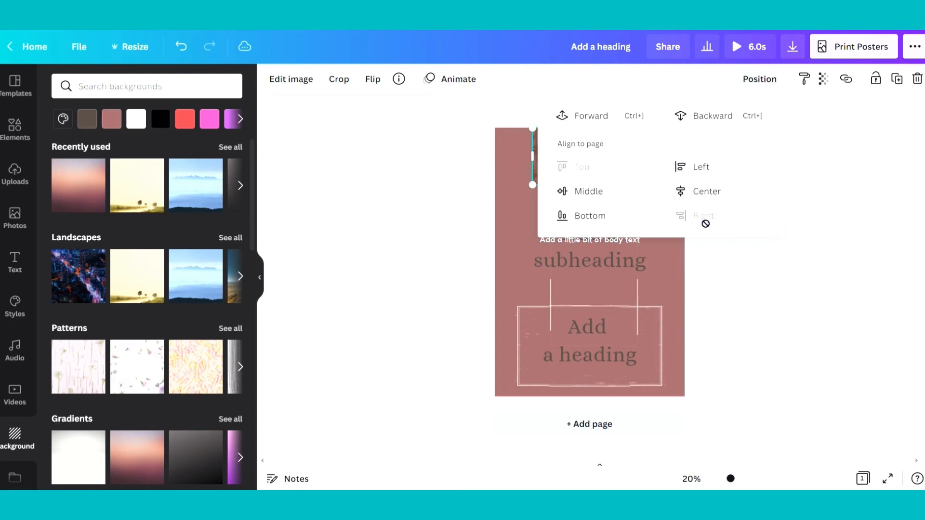
# - Align the subheading to the page's right edge and vertical middle, and open its transparency setting
pyautogui.click(627, 268)
pyautogui.moveTo(621, 271); pyautogui.dragTo(620, 309)
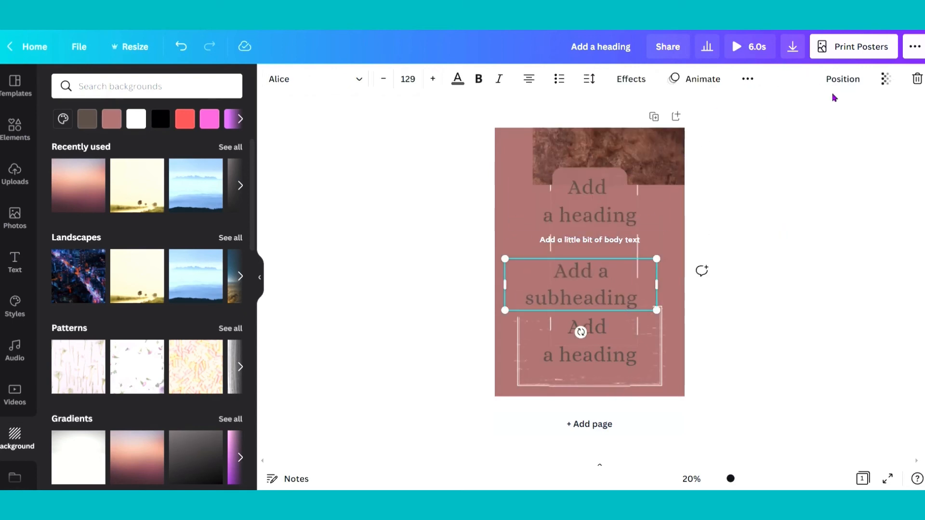
pyautogui.click(843, 81)
pyautogui.click(678, 170)
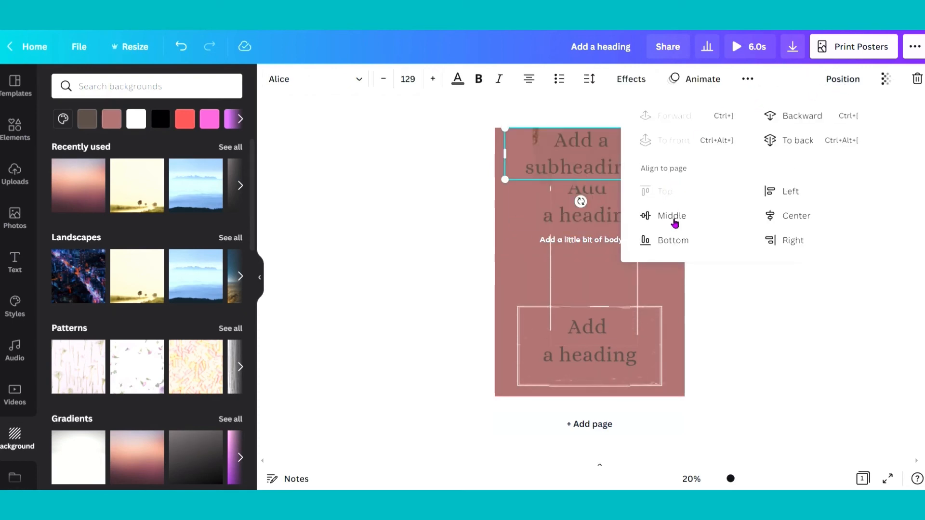
pyautogui.click(672, 195)
pyautogui.click(671, 226)
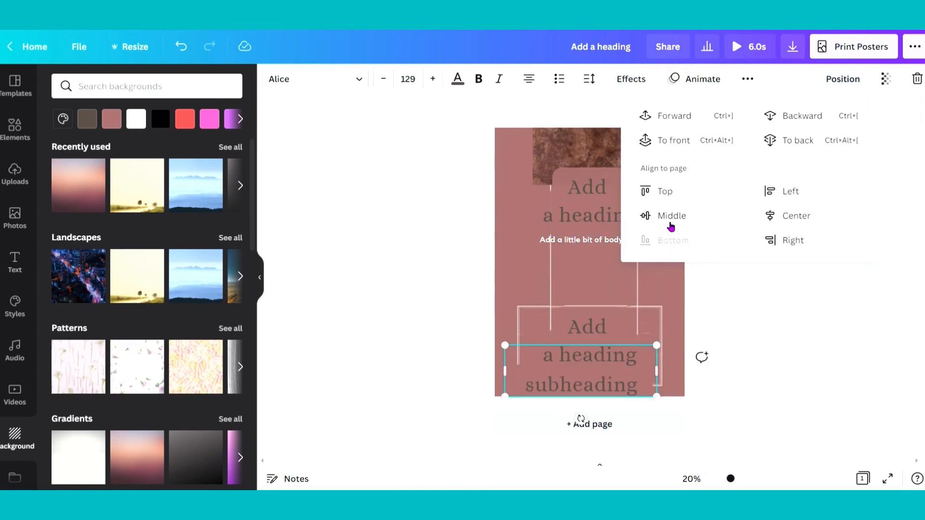
pyautogui.click(798, 218)
pyautogui.click(793, 197)
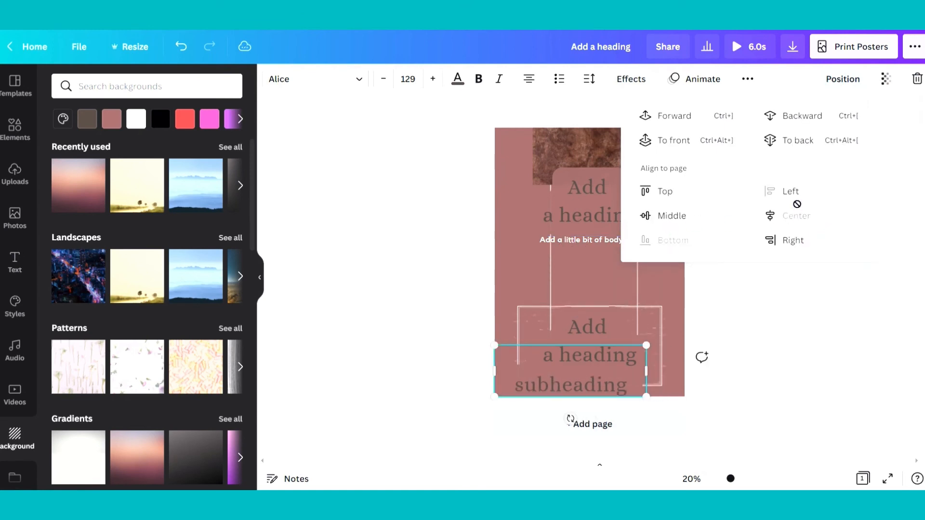
pyautogui.click(785, 240)
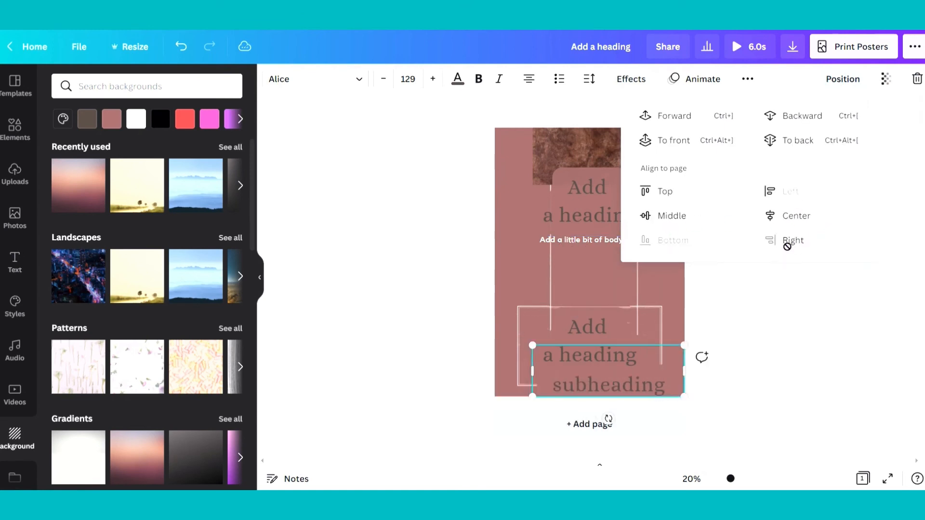
pyautogui.click(666, 216)
pyautogui.press('Escape')
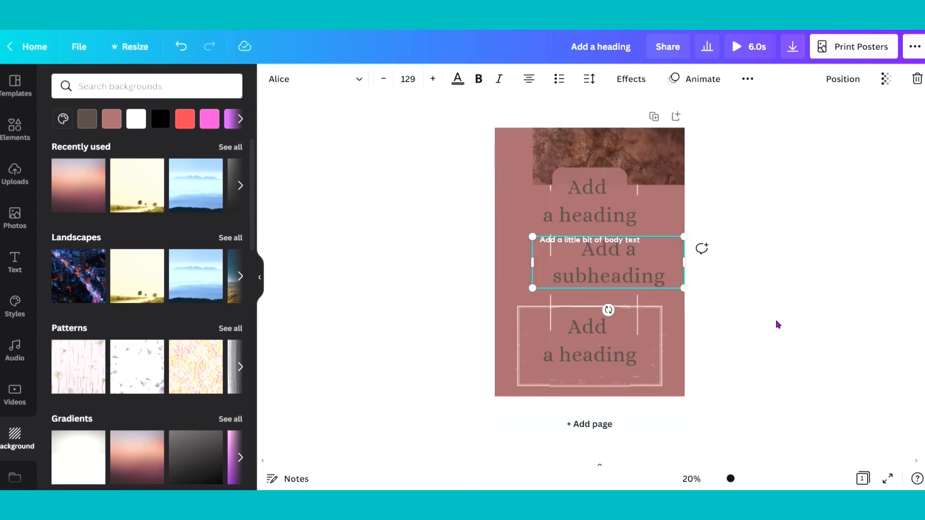
pyautogui.click(886, 79)
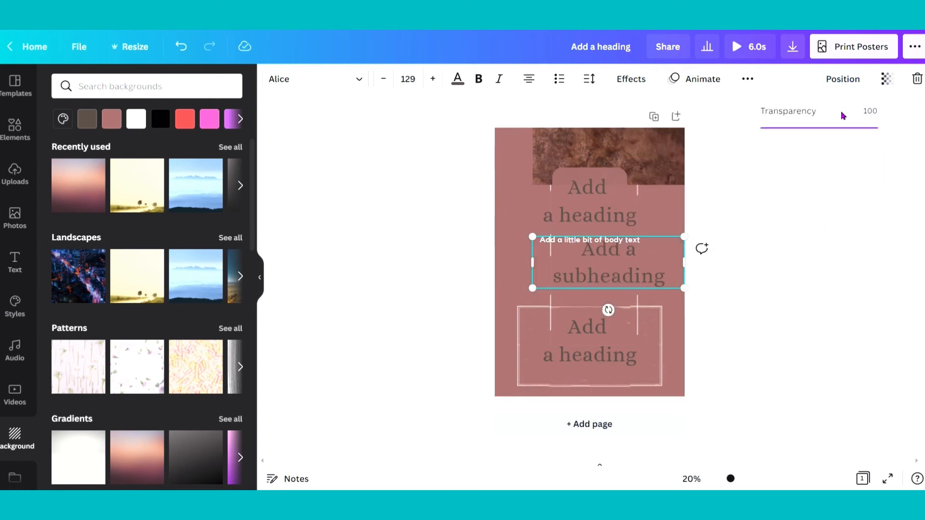
# - Duplicate the poster page and delete one of the two copies
pyautogui.click(656, 120)
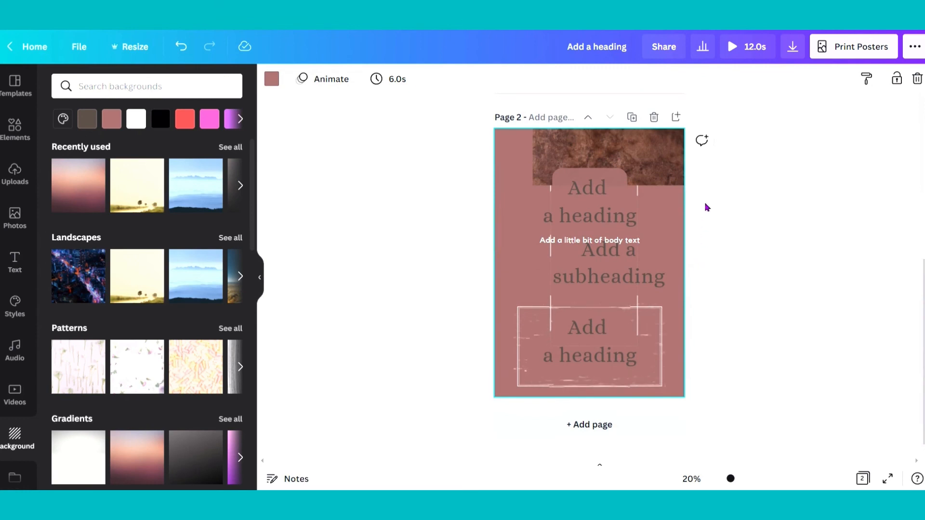
pyautogui.scroll(5, 638, 270)
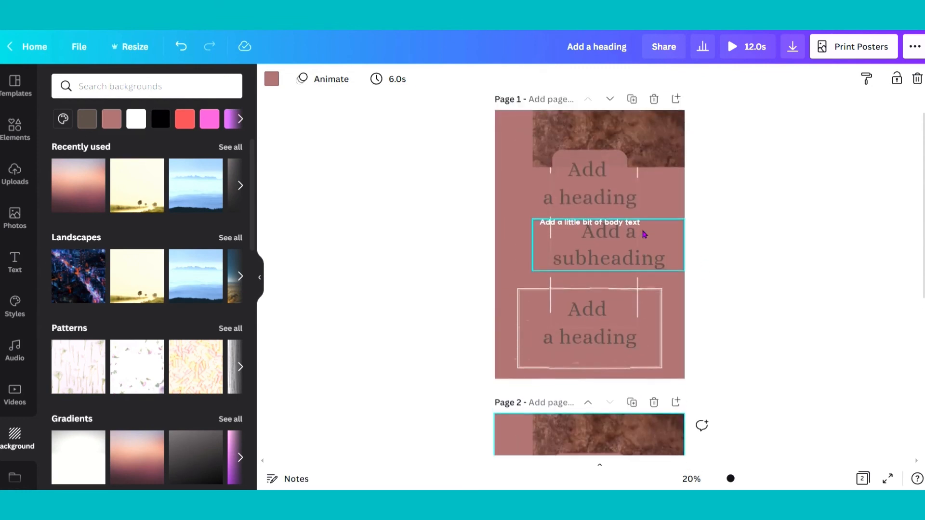
pyautogui.click(653, 116)
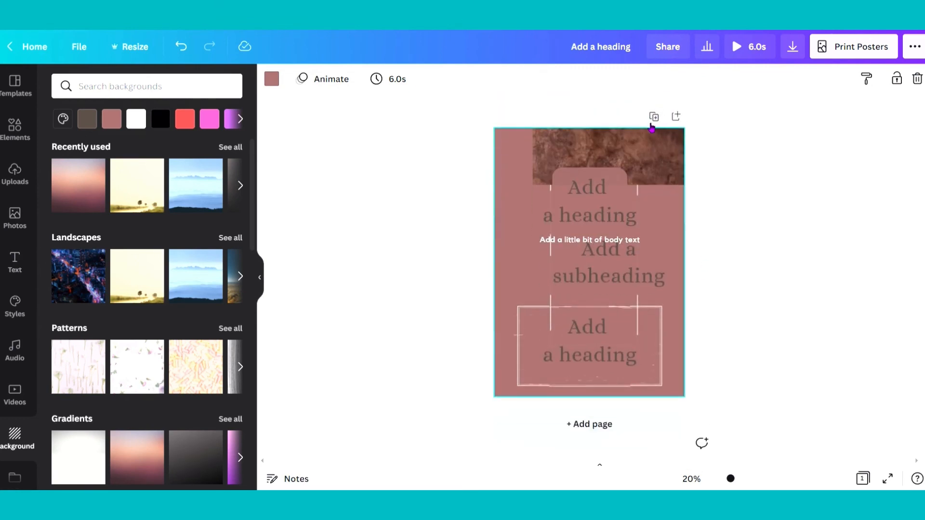
# - Review the file types offered for downloading the poster and close the download options
pyautogui.click(915, 48)
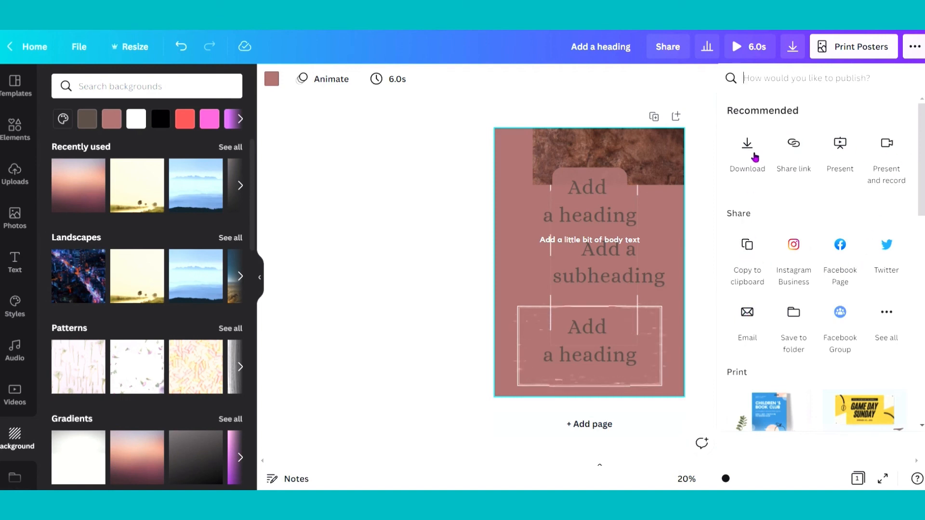
pyautogui.click(755, 156)
pyautogui.click(768, 138)
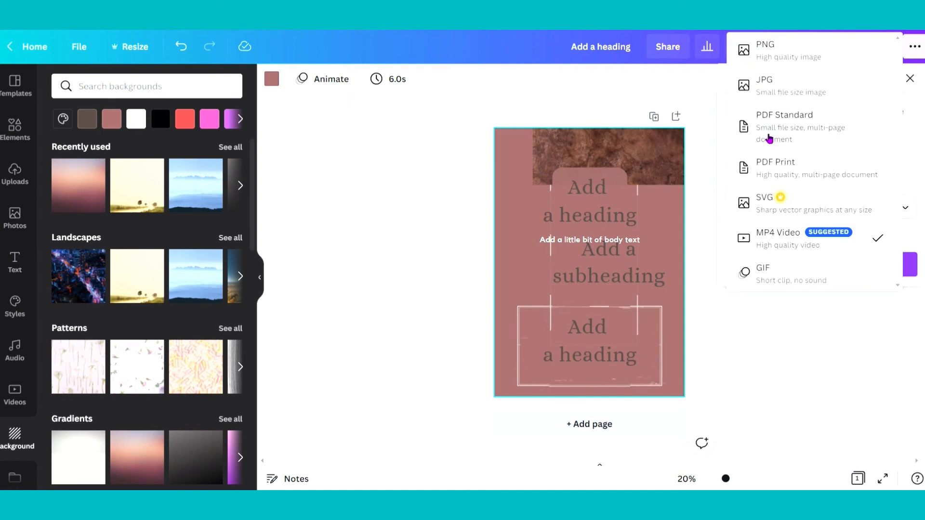
pyautogui.click(694, 104)
pyautogui.click(916, 80)
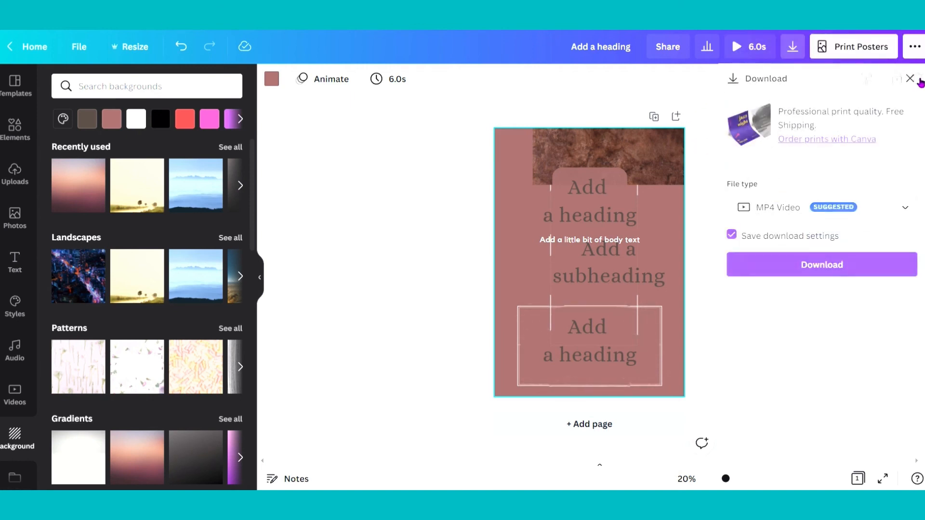